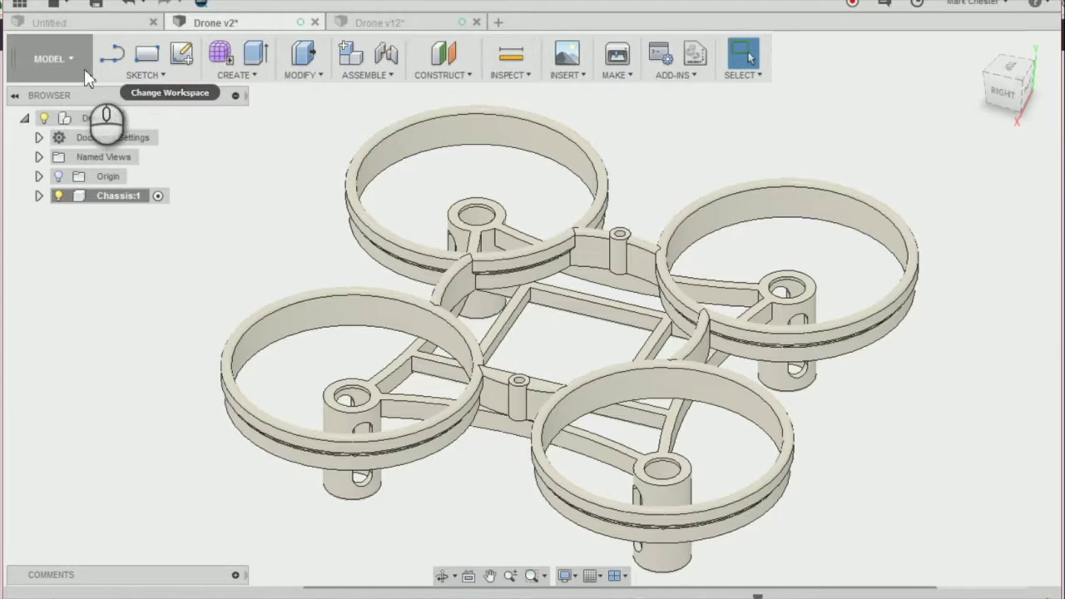
- Switch to the Simulation workspace and create a new Static Stress study for the drone chassis
click(54, 51)
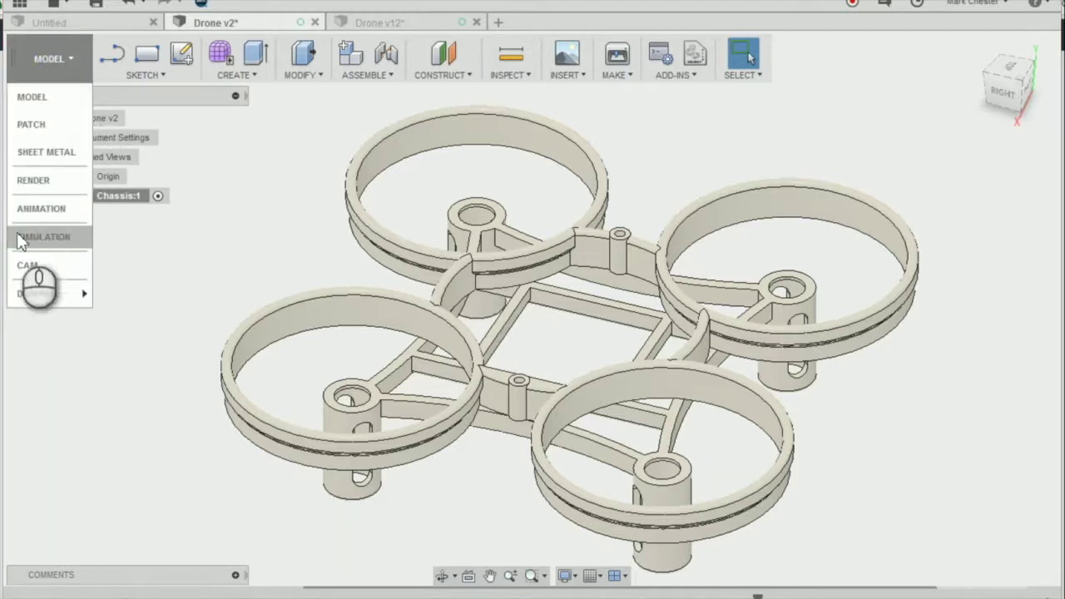
click(66, 238)
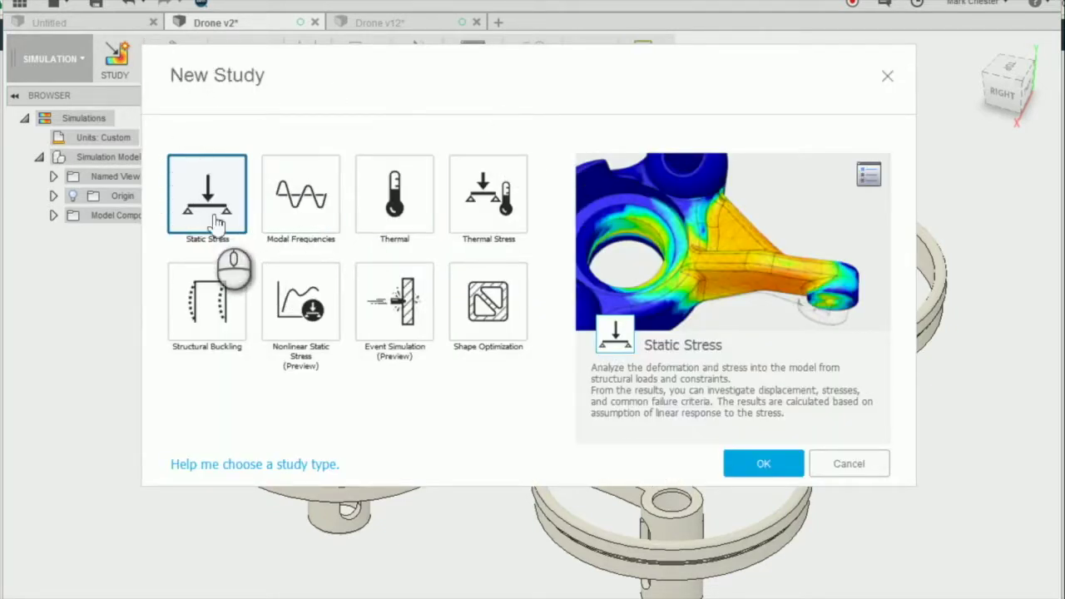
click(758, 464)
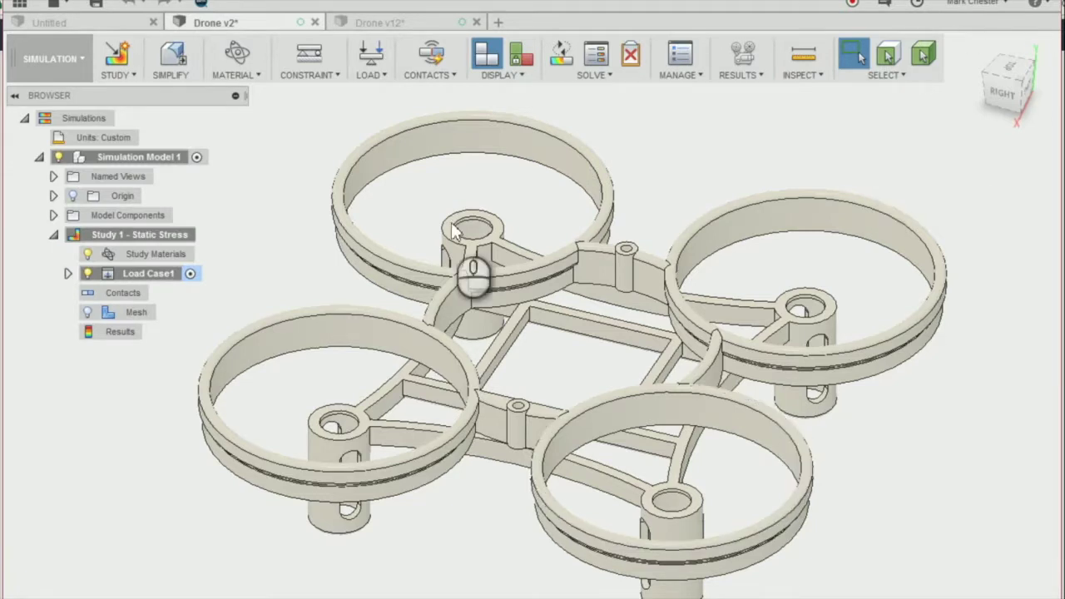
- Review the chassis study material and accept Same as Model with Yield Strength as the safety factor
click(234, 75)
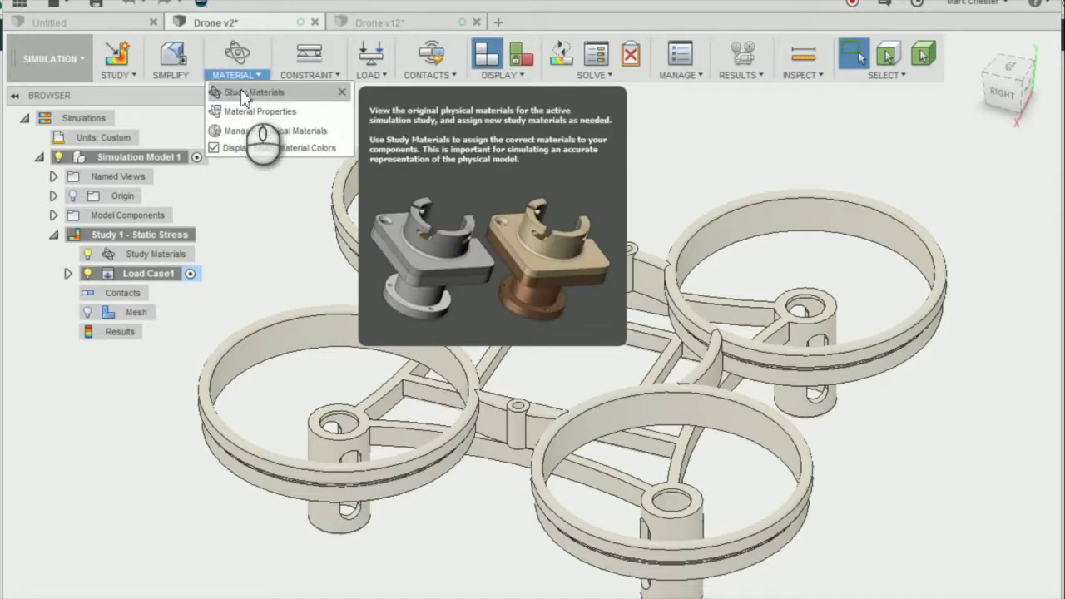
click(242, 92)
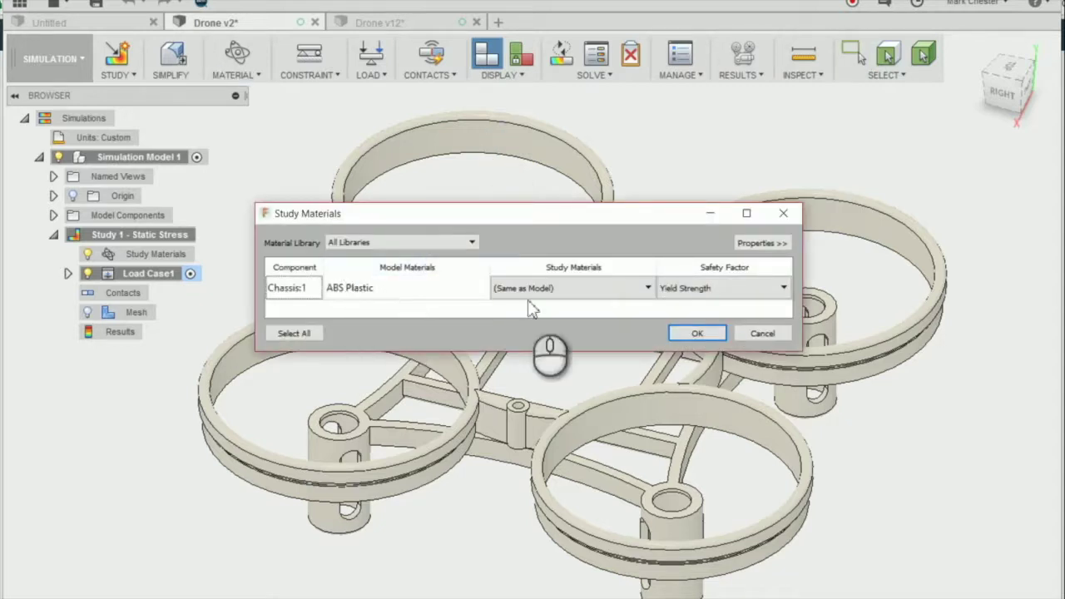
click(695, 333)
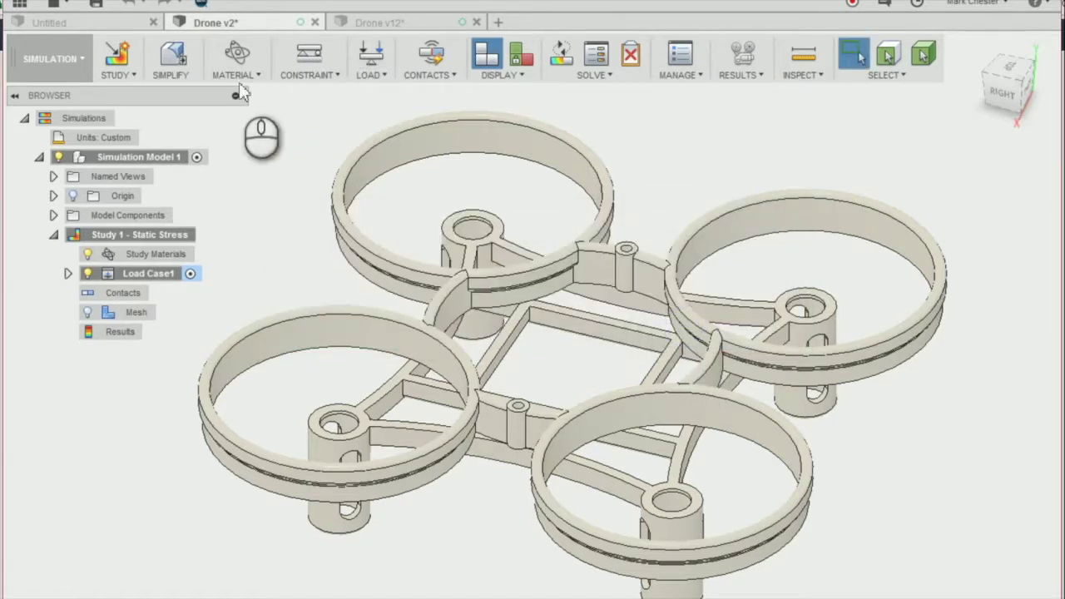
- Apply a Fixed structural constraint in Ux, Uy and Uz to the upper face of the chassis's central square frame
click(304, 75)
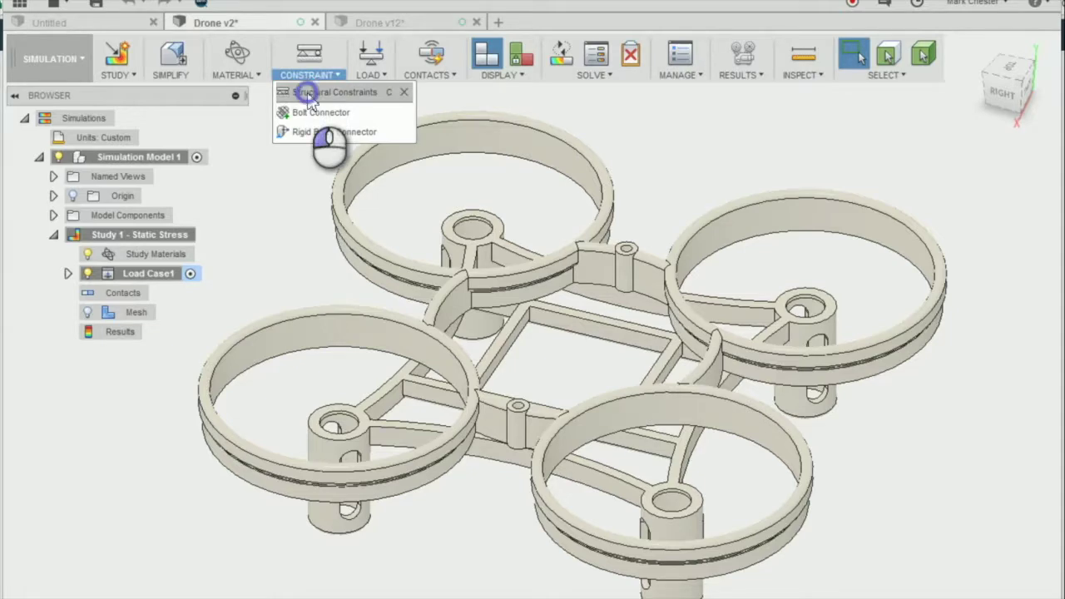
click(308, 93)
scroll(524, 357, up, 5)
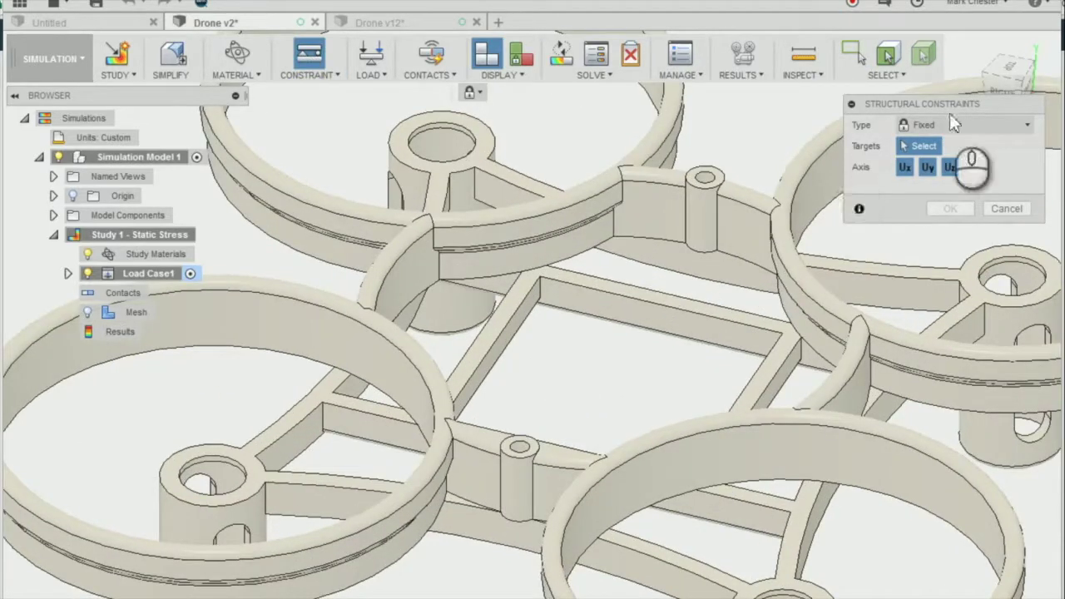
click(488, 340)
scroll(487, 336, up, 2)
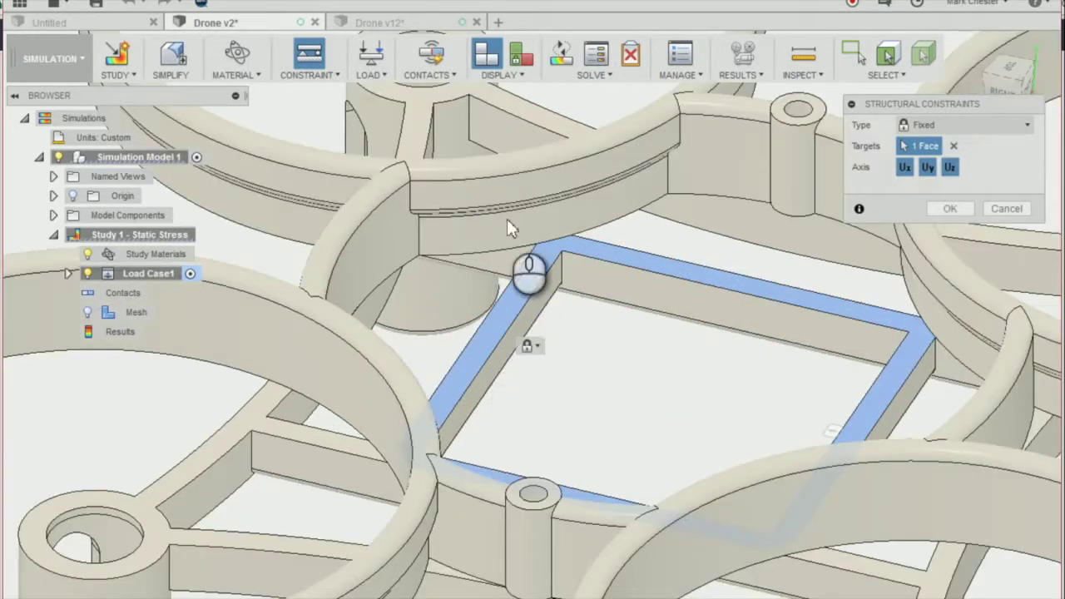
scroll(446, 294, down, 2)
scroll(615, 210, down, 2)
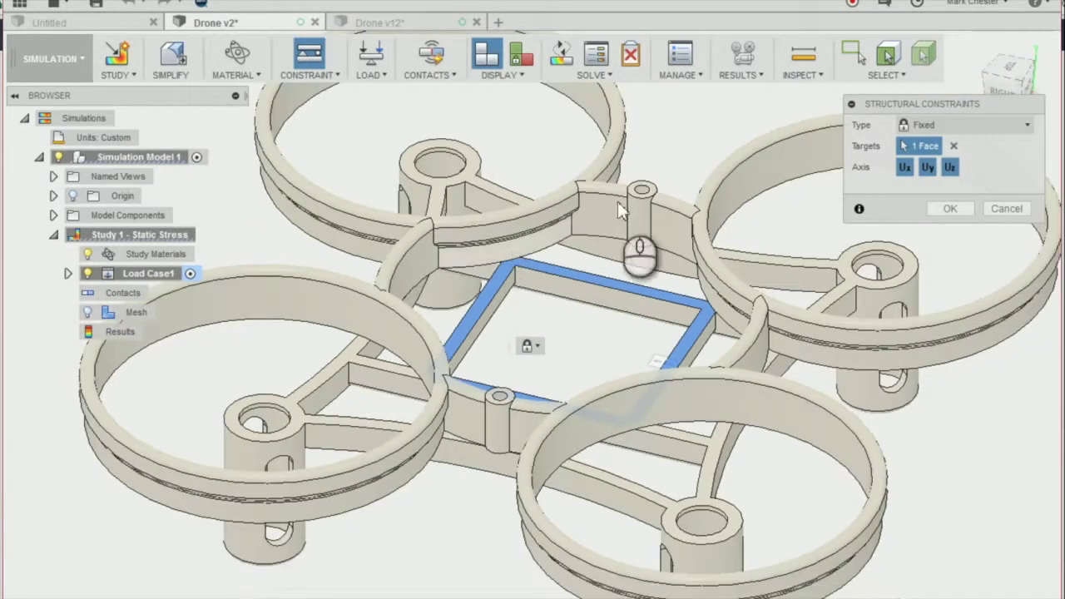
click(951, 210)
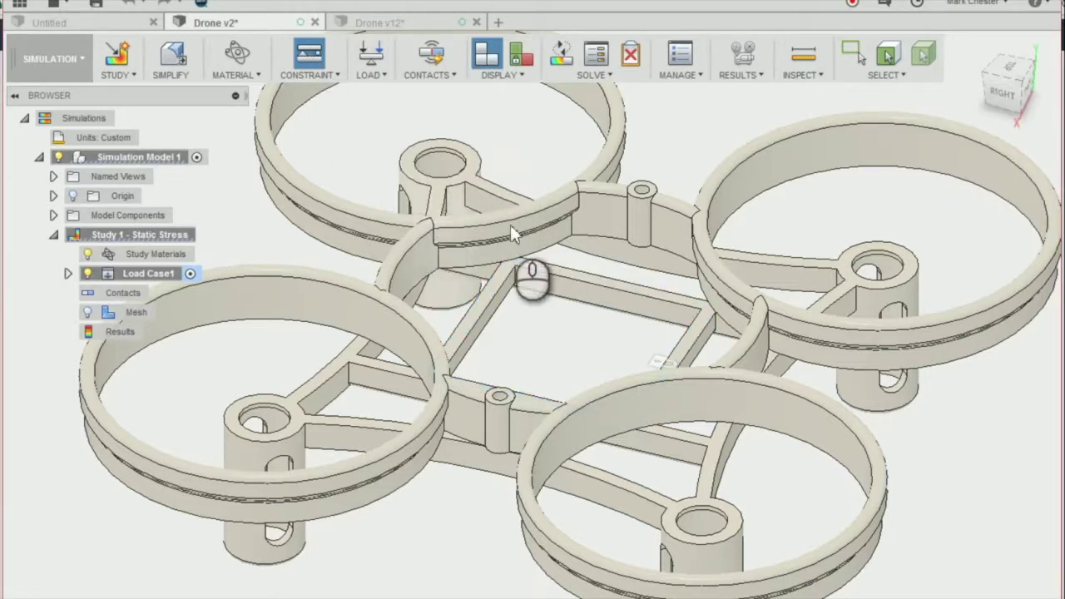
- Start a Force structural load and target the inner ledge face of one motor mount, viewed from underneath
scroll(432, 187, down, 3)
scroll(308, 333, up, 3)
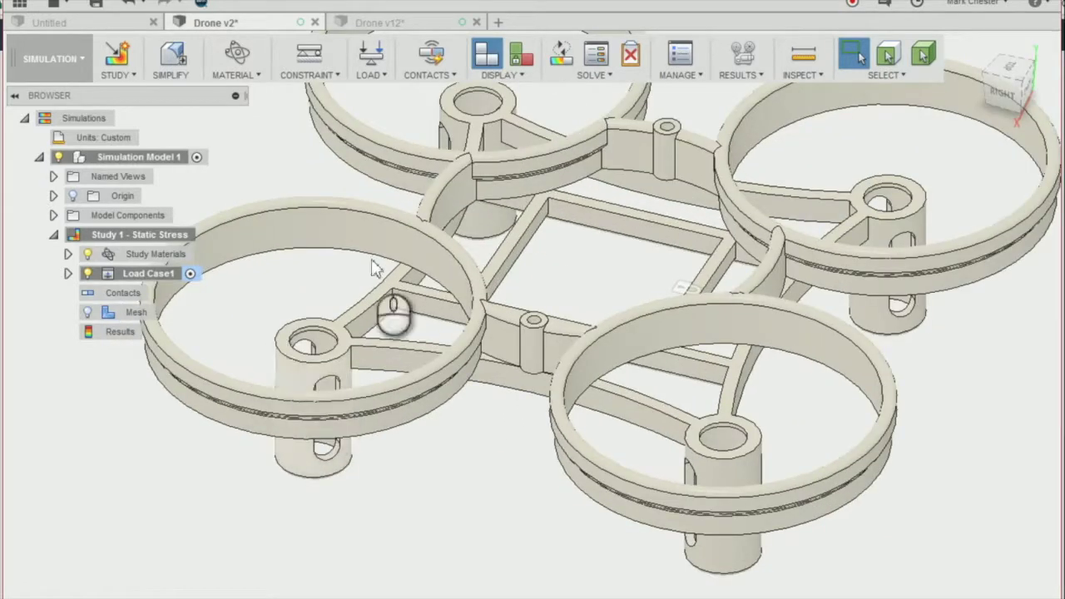
click(369, 74)
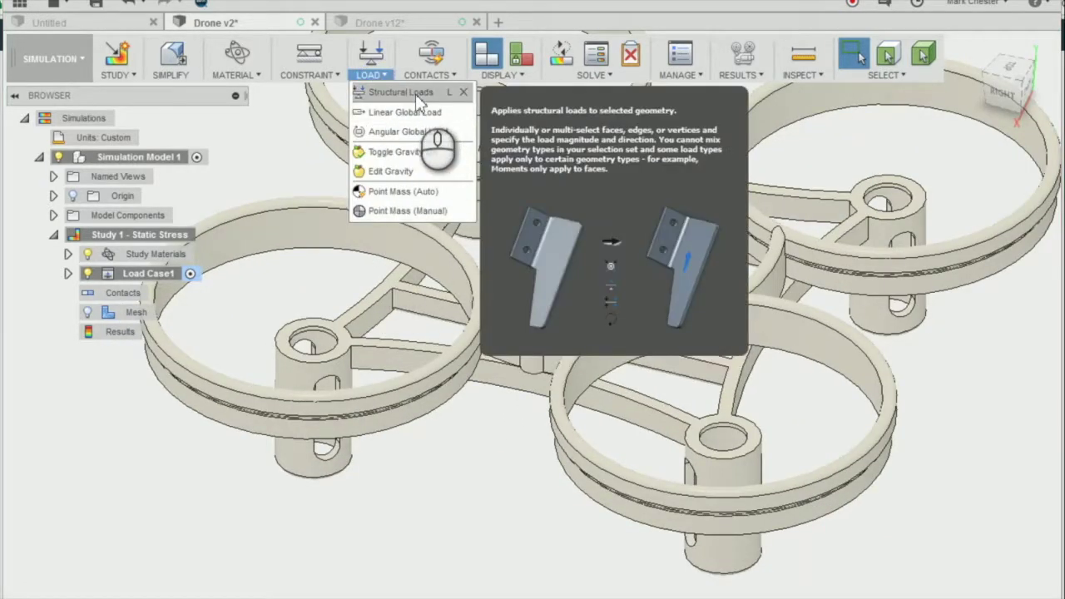
click(401, 91)
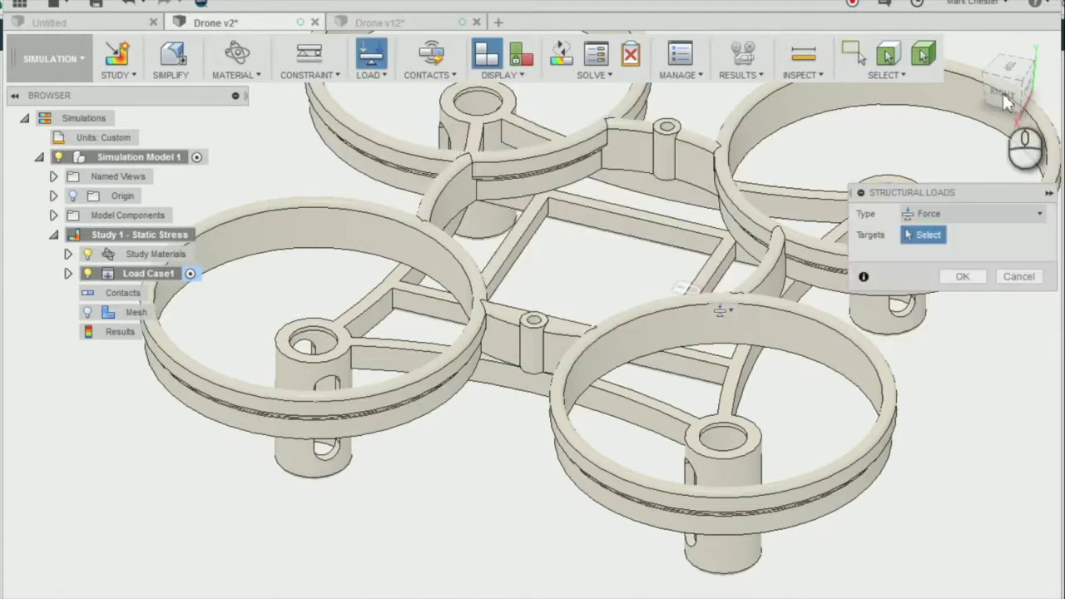
drag(1011, 104, 1004, 1)
scroll(304, 158, up, 5)
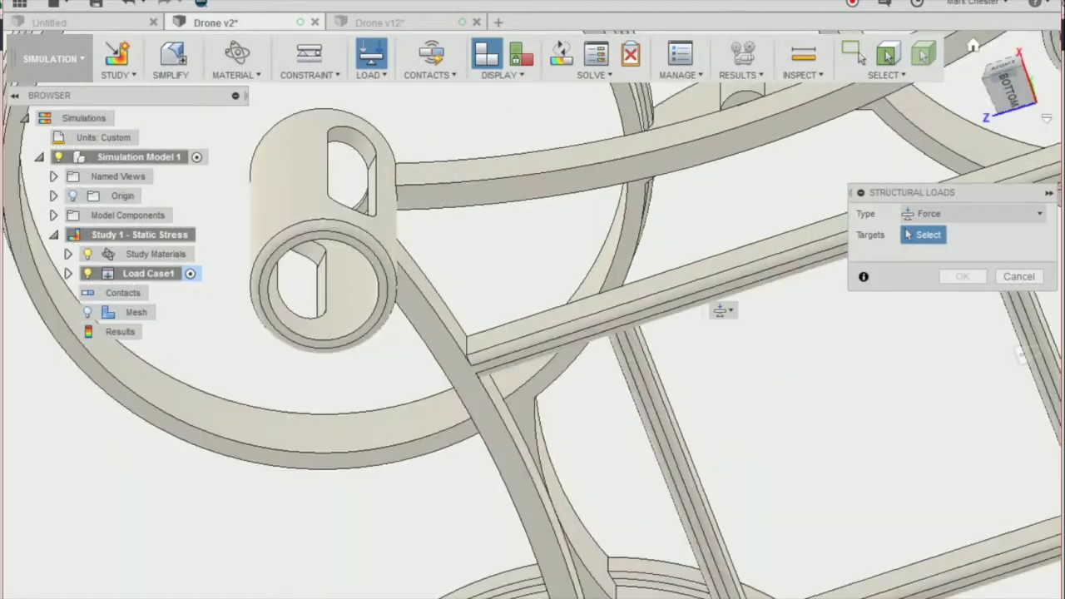
drag(1016, 93, 1017, 83)
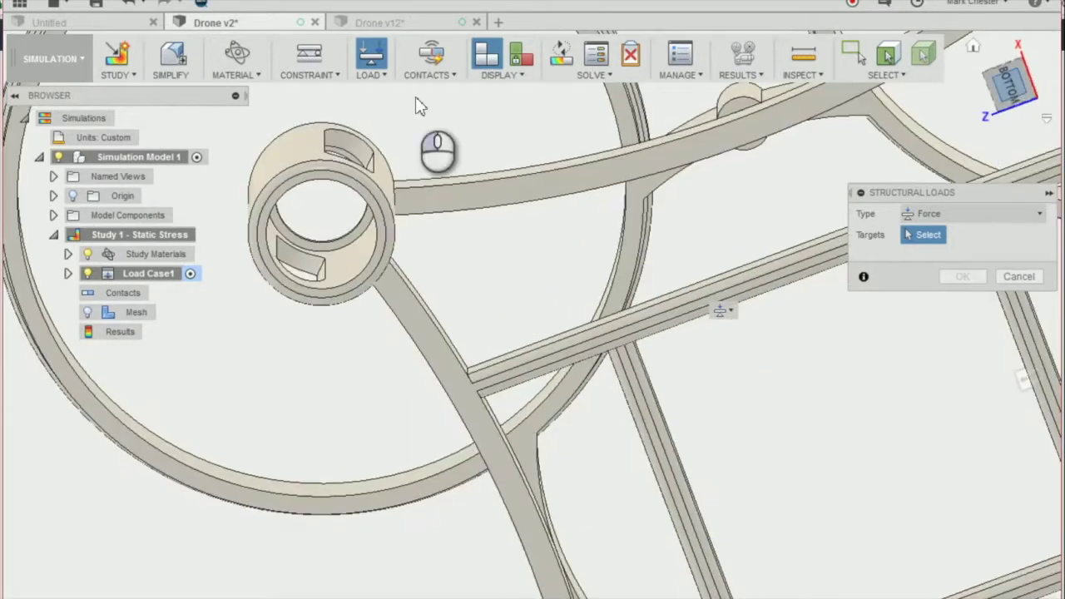
scroll(254, 250, up, 4)
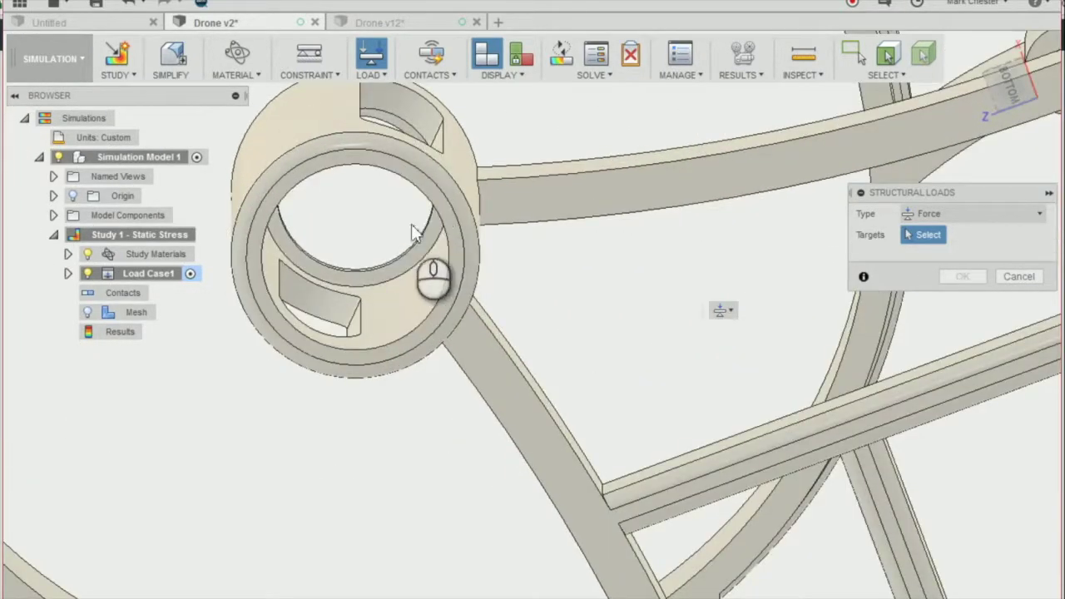
scroll(466, 233, down, 4)
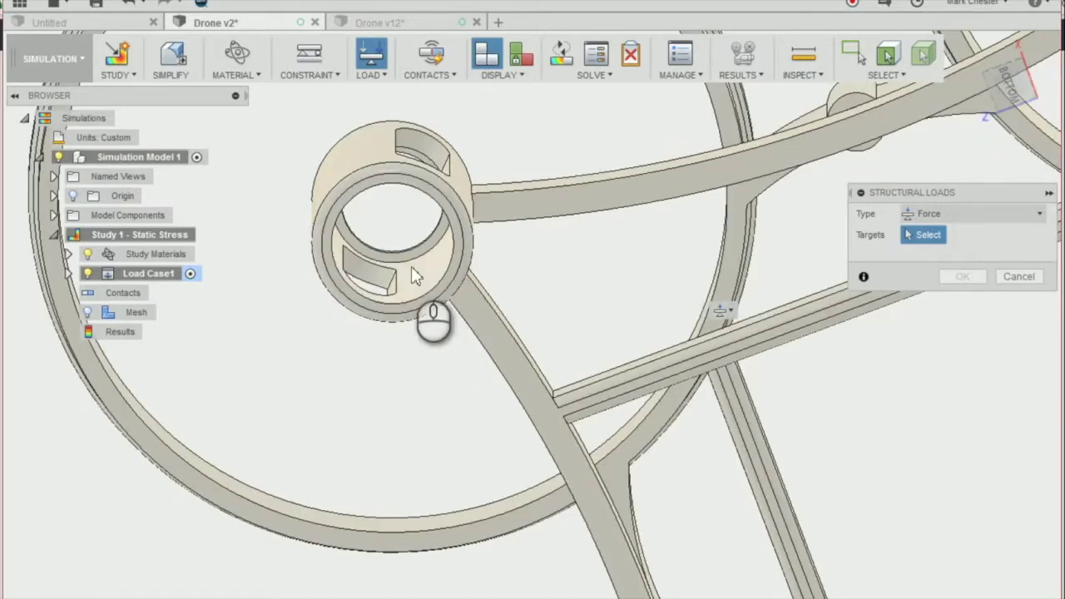
scroll(407, 265, up, 4)
scroll(446, 249, up, 4)
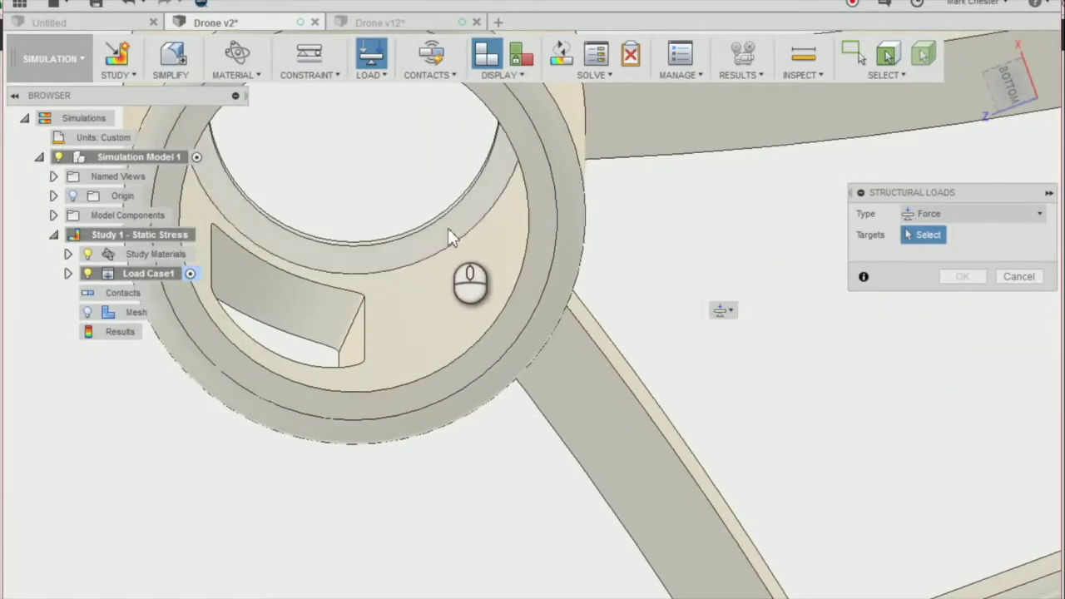
click(428, 235)
scroll(428, 235, down, 3)
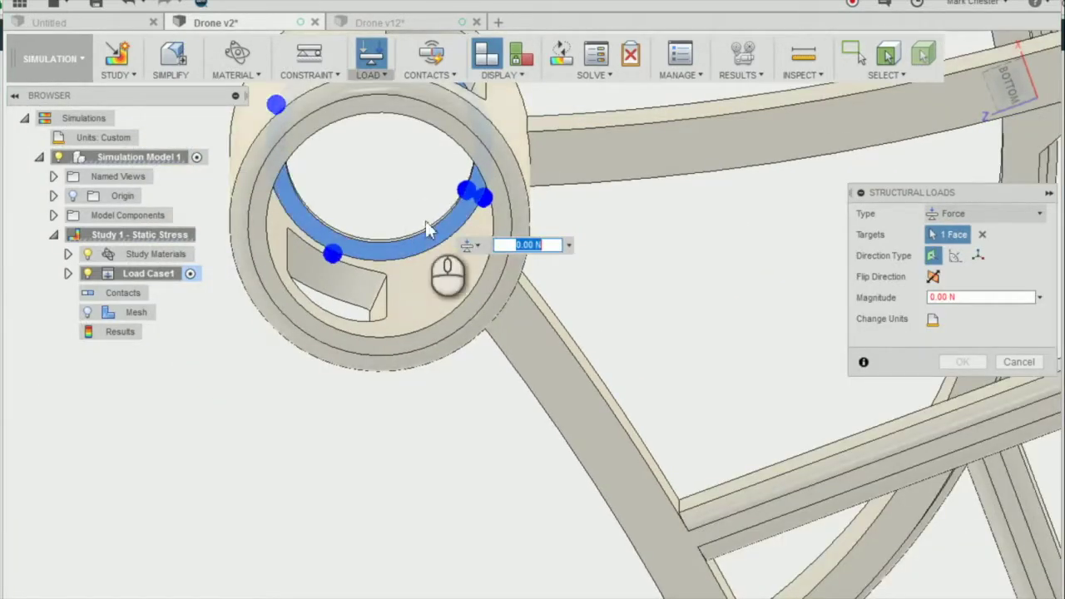
- Add the matching inner ledge faces of the other three motor mounts to the force load's targets
scroll(328, 250, down, 6)
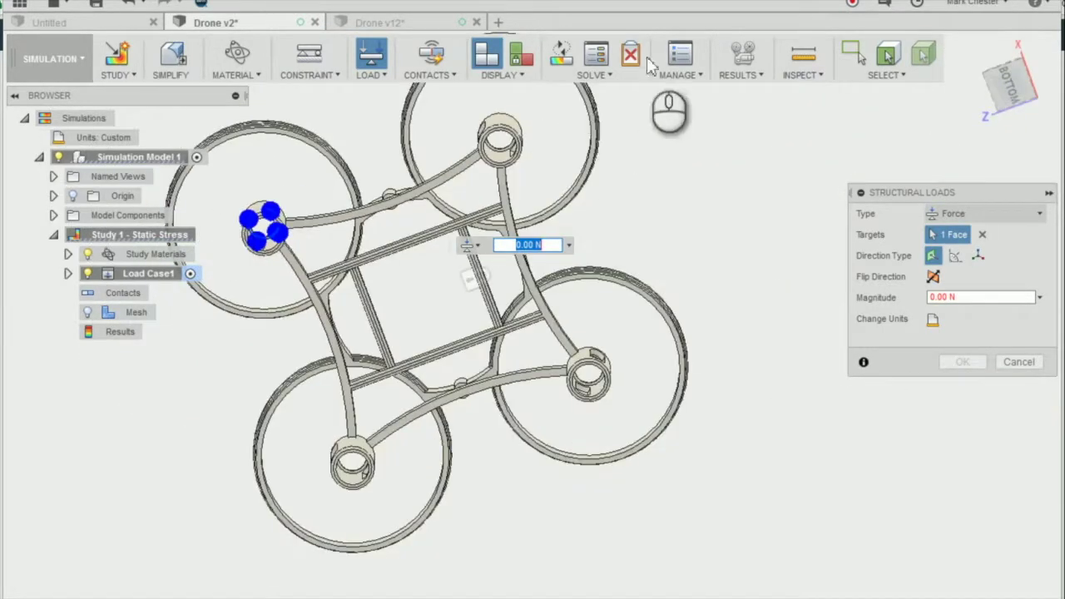
scroll(499, 146, up, 8)
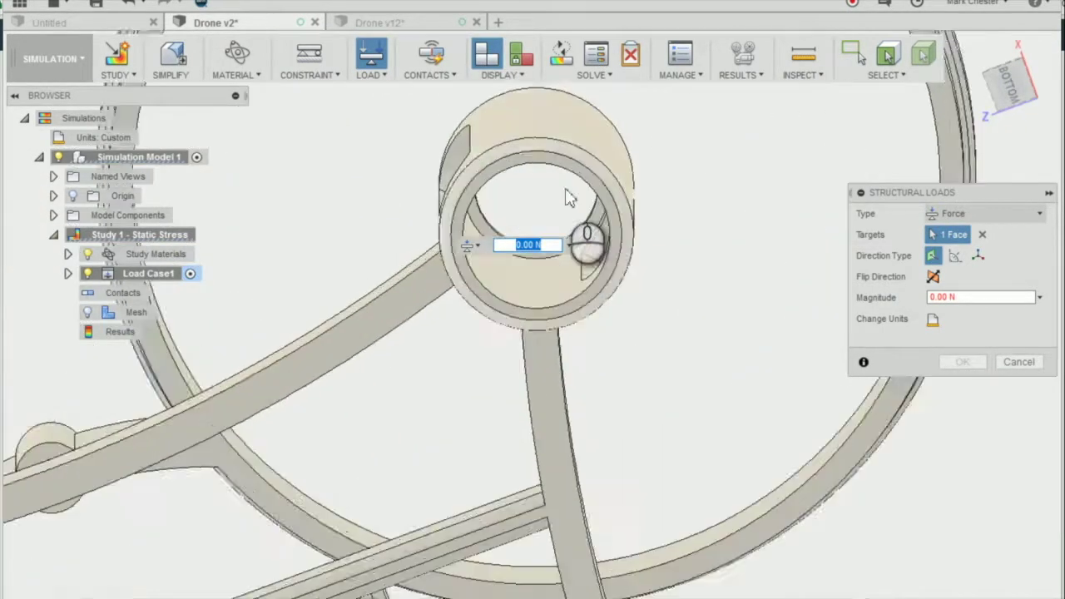
click(503, 288)
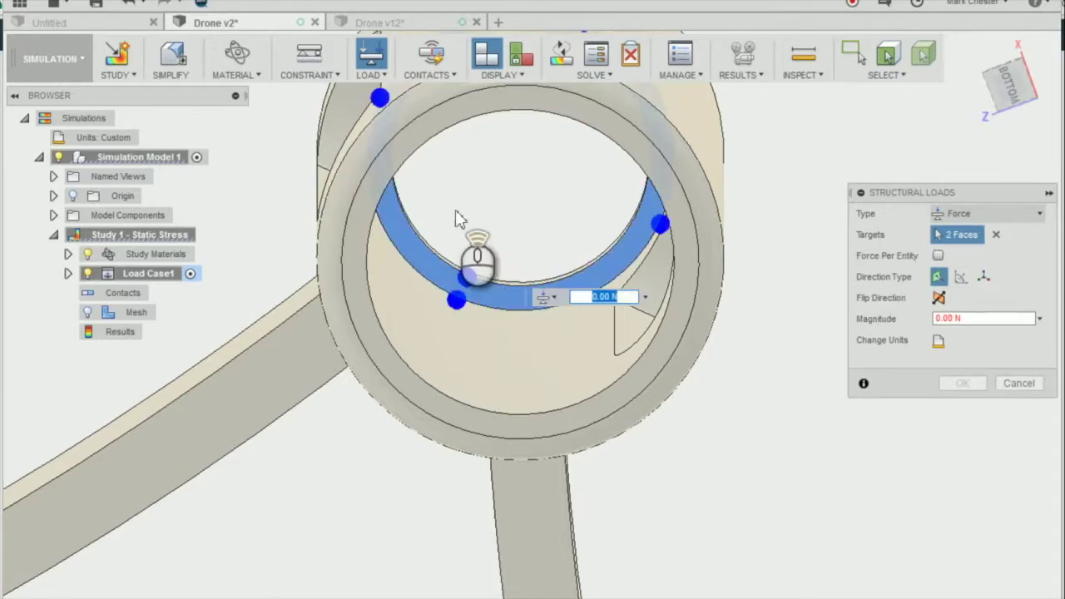
scroll(438, 204, down, 2)
scroll(438, 204, down, 5)
scroll(565, 449, up, 8)
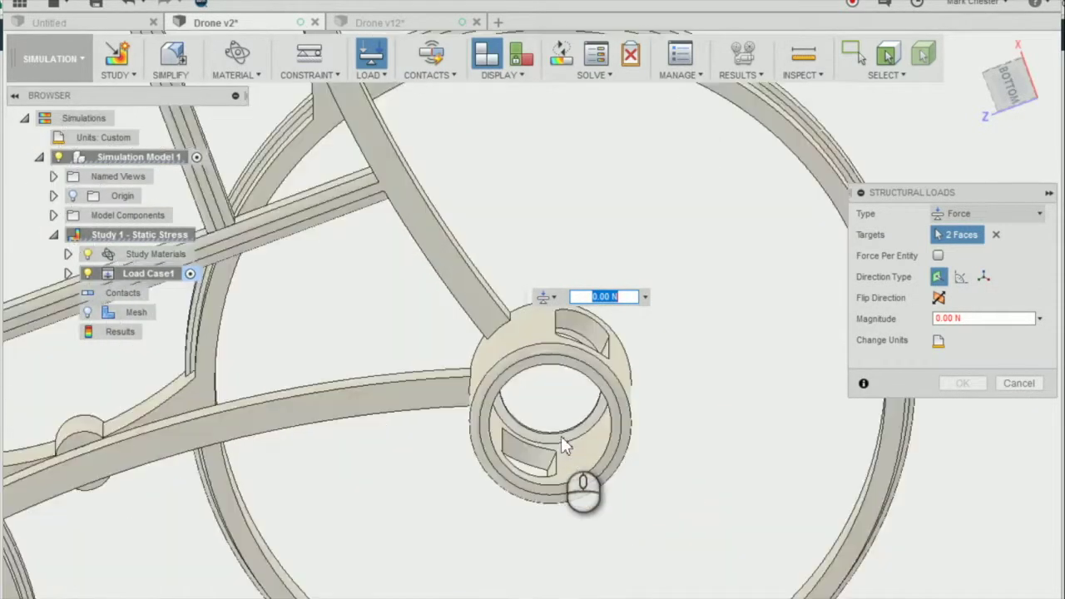
click(563, 431)
scroll(652, 324, down, 5)
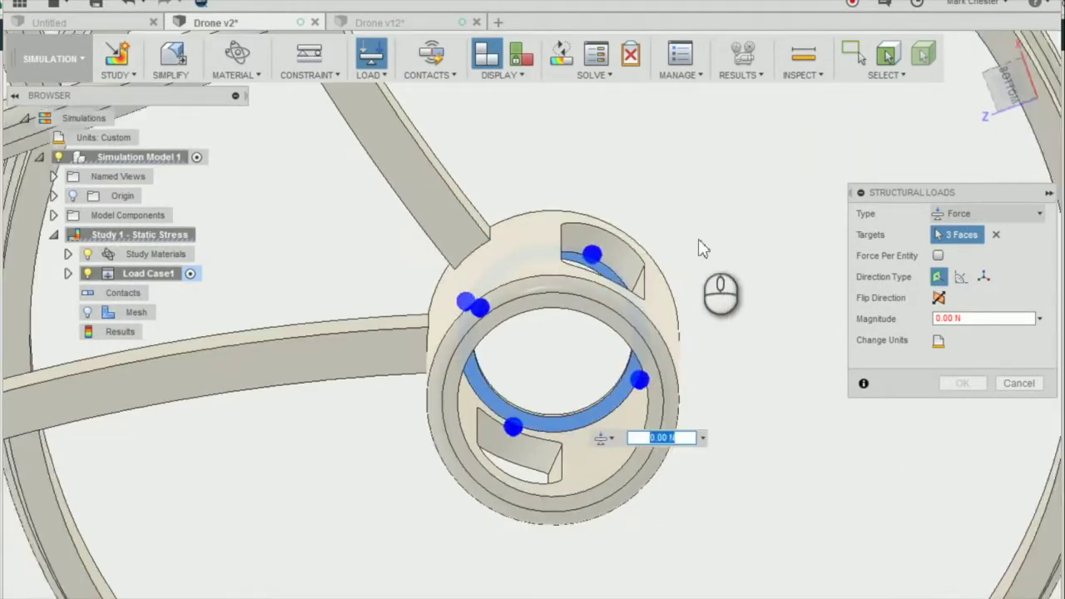
scroll(651, 324, down, 5)
scroll(418, 366, up, 8)
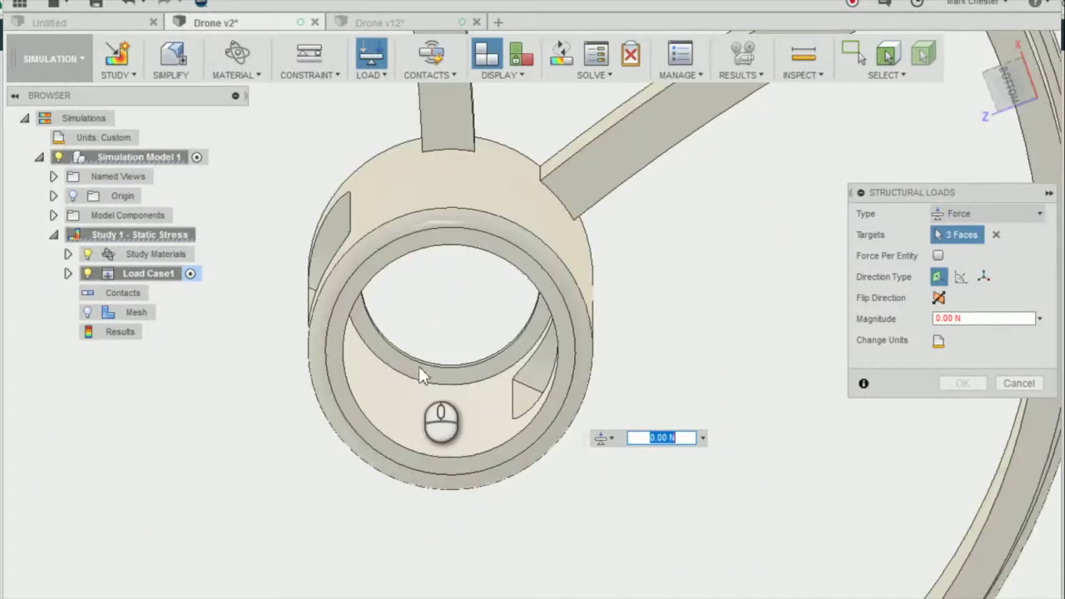
click(417, 372)
scroll(416, 374, down, 5)
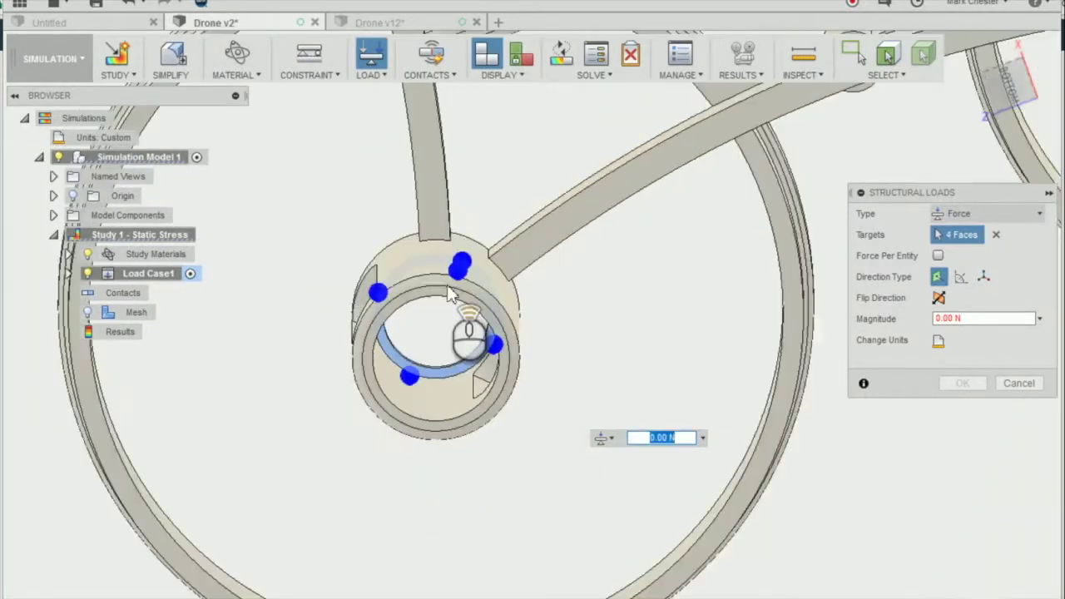
- Set the magnitude of the upward force on the four motor mount faces to 15 N and apply the load
drag(1010, 73, 996, 55)
scroll(620, 211, down, 1)
middle_drag(517, 341, 521, 250)
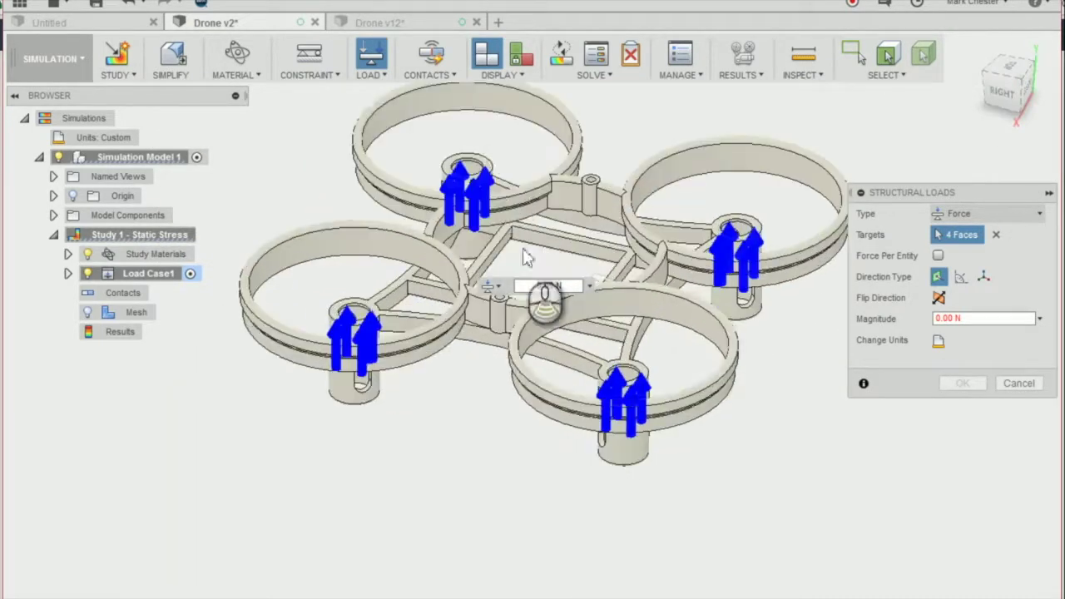
scroll(617, 369, down, 3)
scroll(525, 228, up, 4)
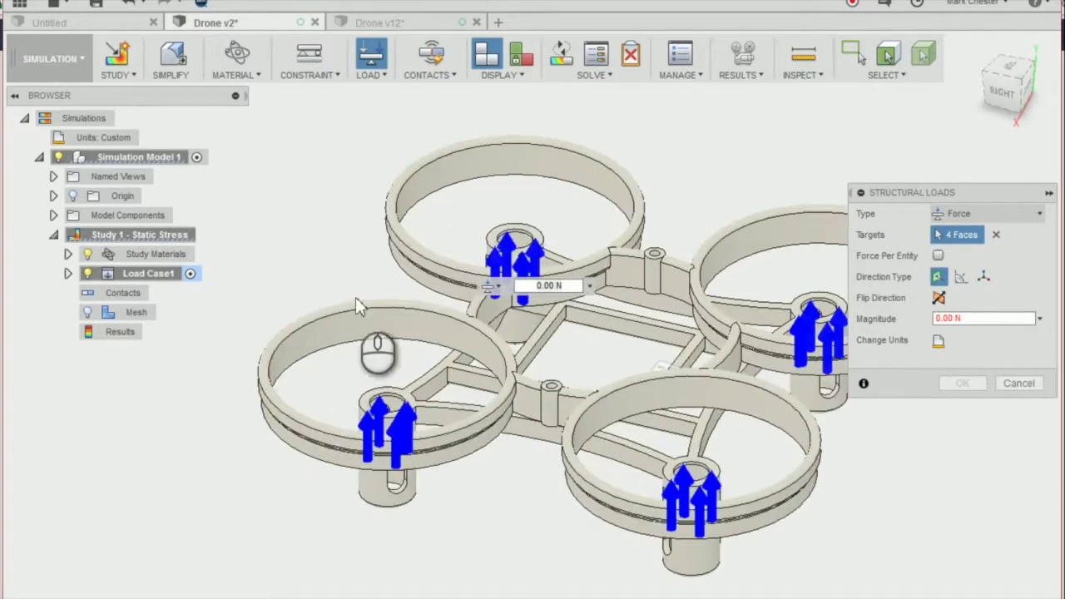
scroll(355, 301, down, 2)
scroll(645, 491, up, 2)
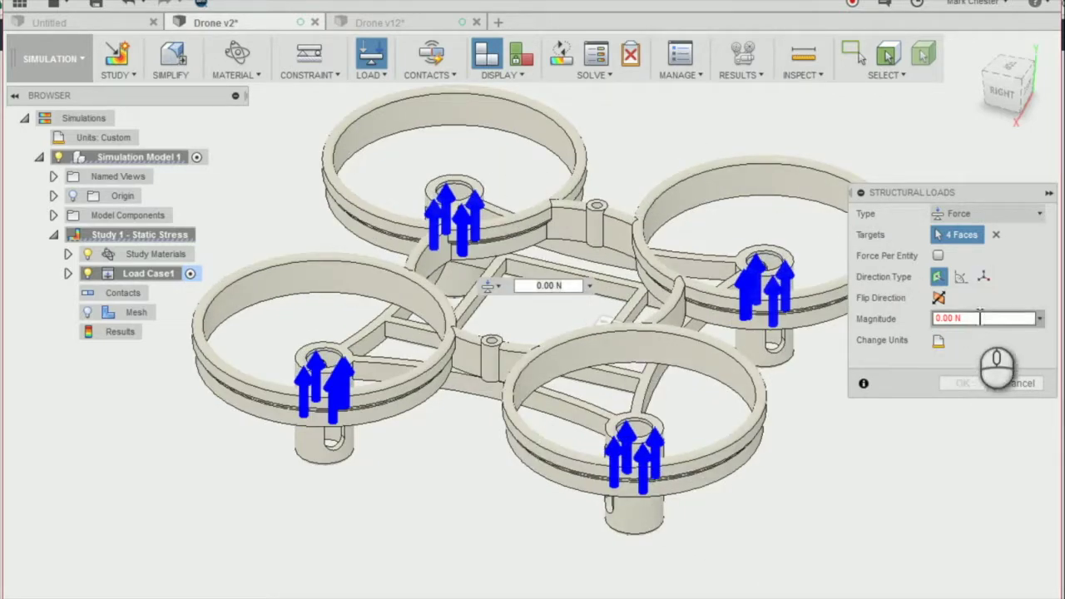
drag(978, 318, 921, 322)
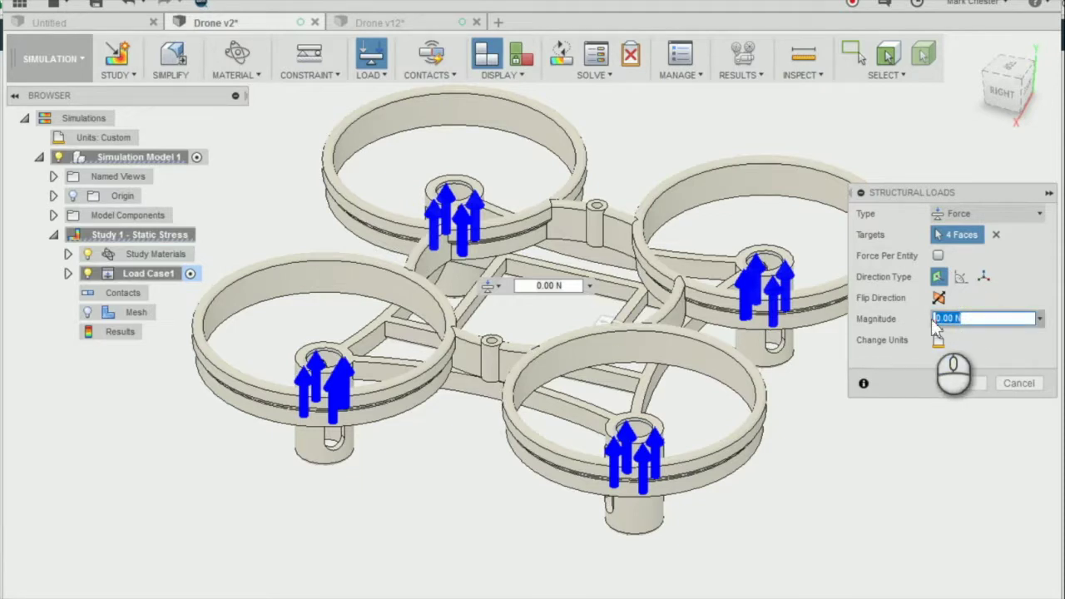
text(15)
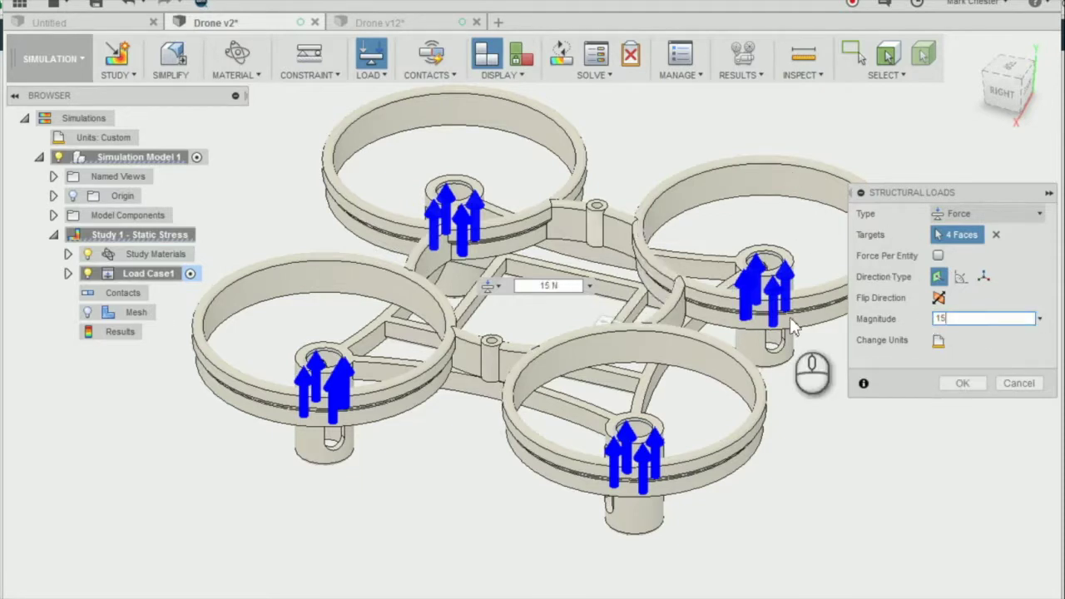
click(958, 388)
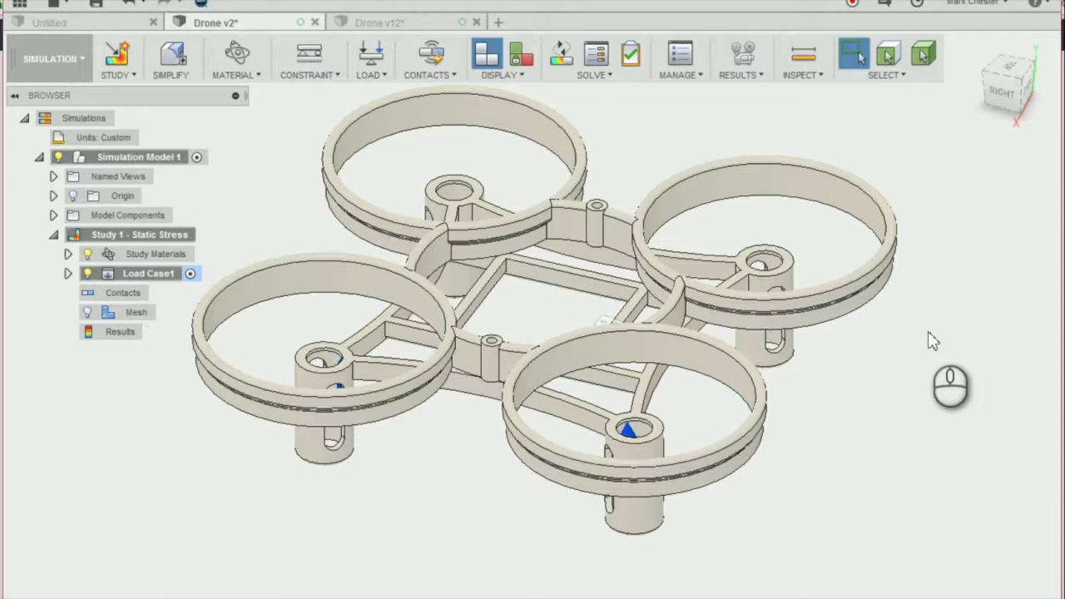
- Run the pre-check on the static stress study setup and dismiss its report
click(630, 58)
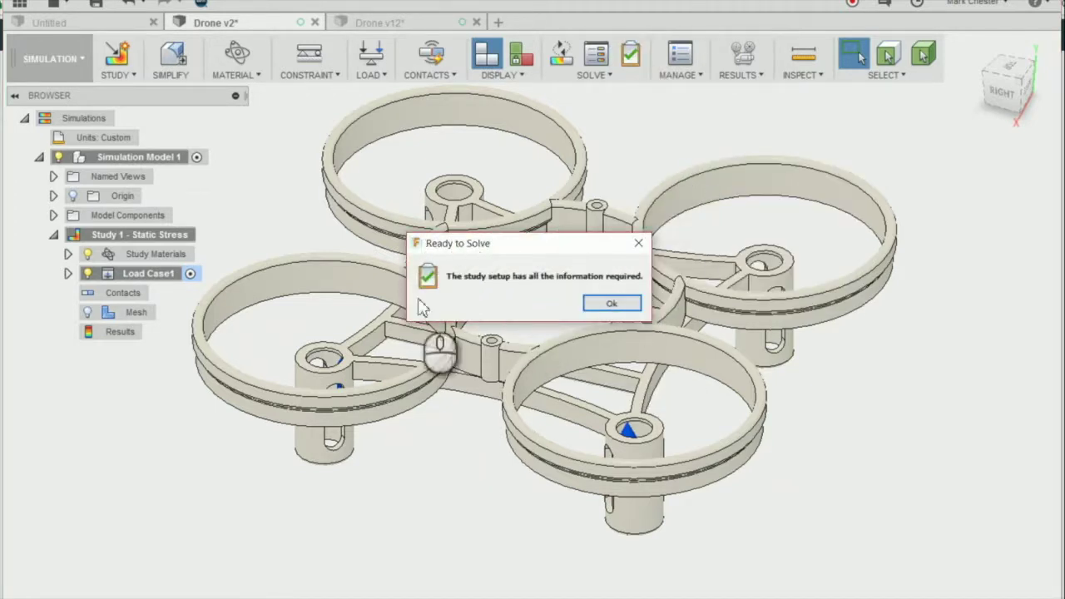
click(612, 304)
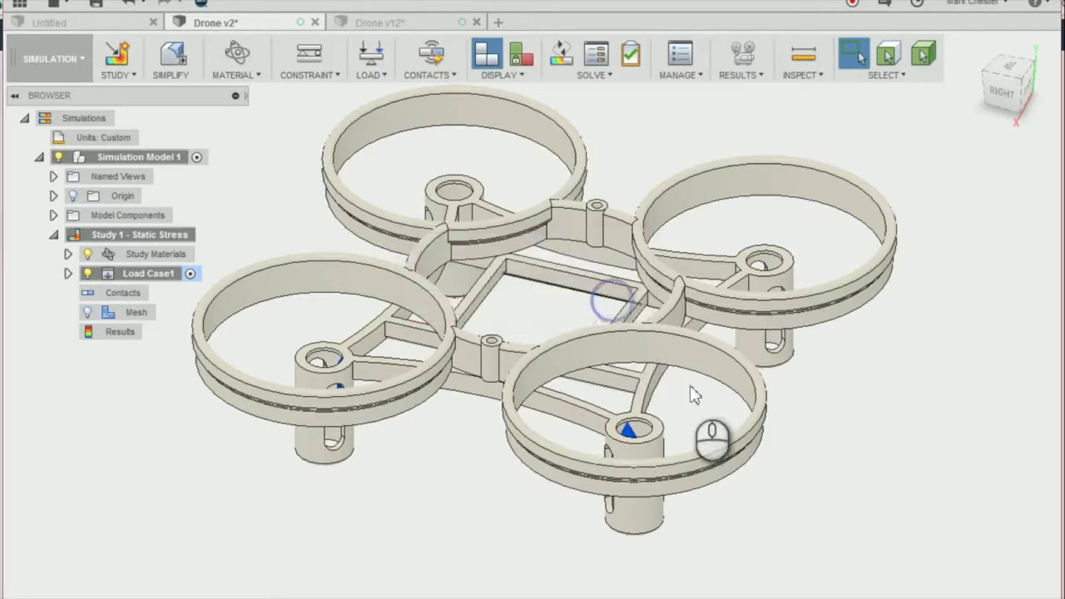
- Solve the static stress study on the cloud and dismiss the job status report once the solve is complete
scroll(840, 278, down, 2)
scroll(698, 177, up, 2)
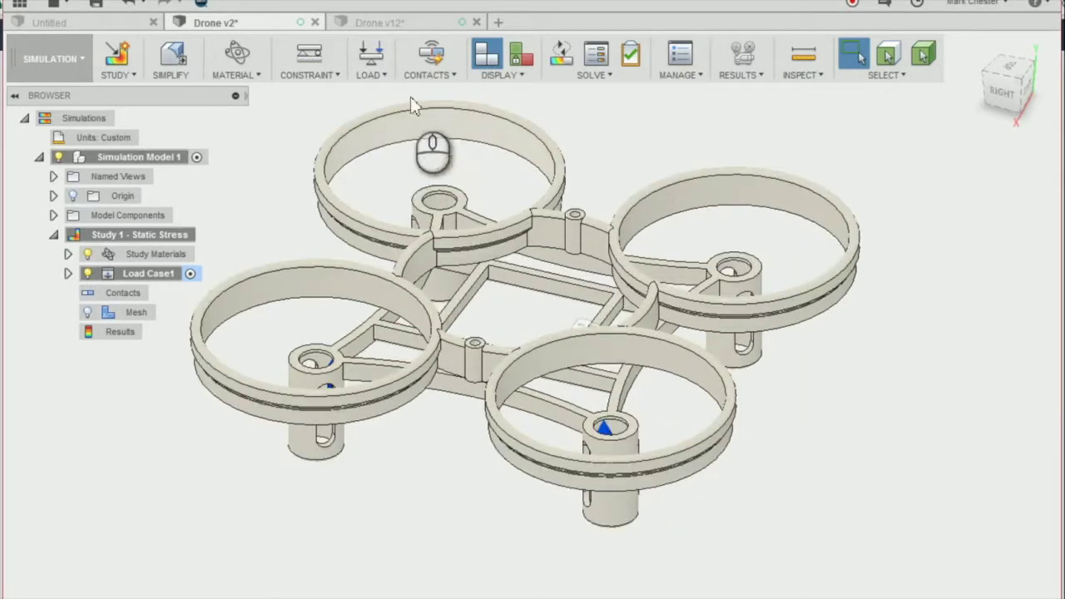
click(590, 75)
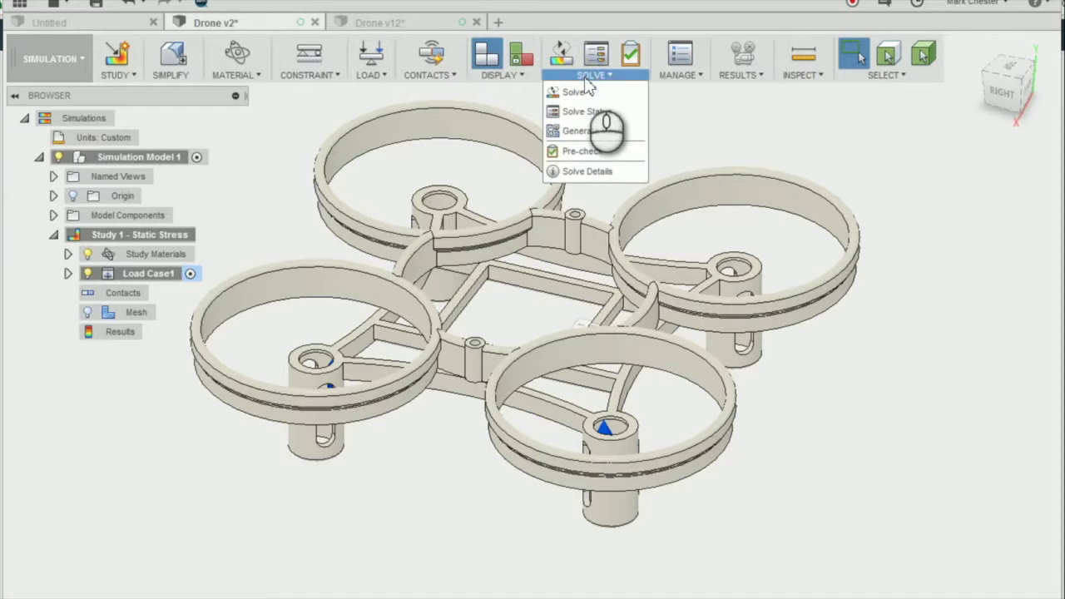
click(599, 92)
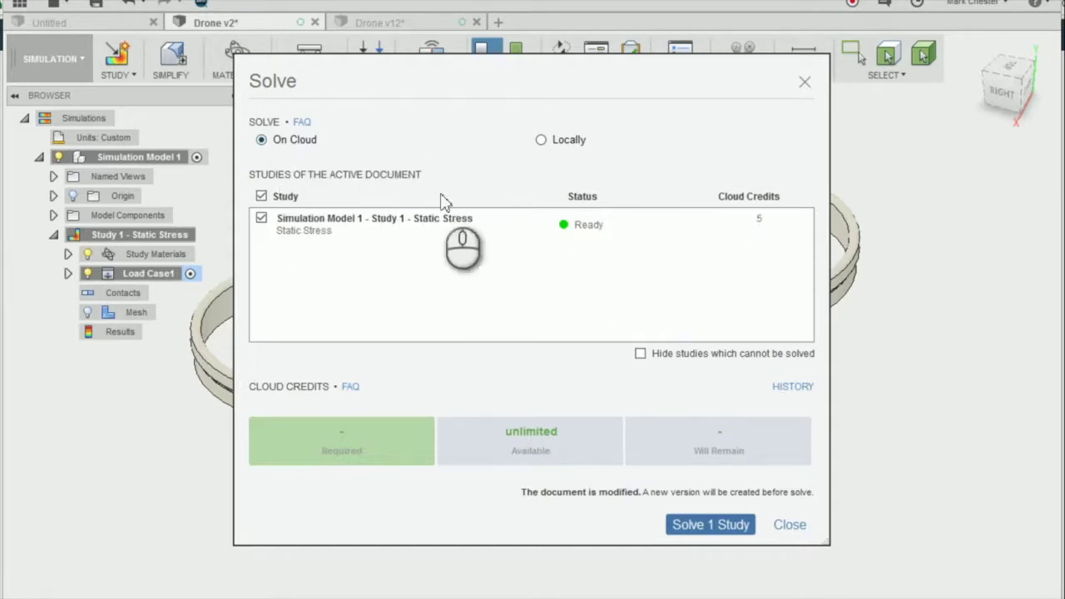
click(711, 525)
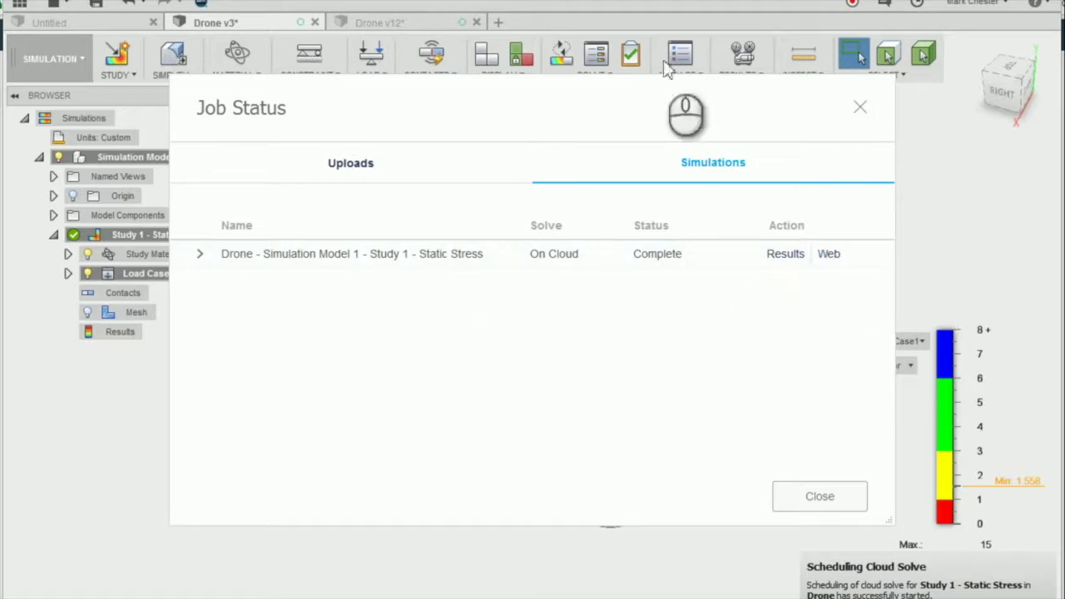
click(819, 496)
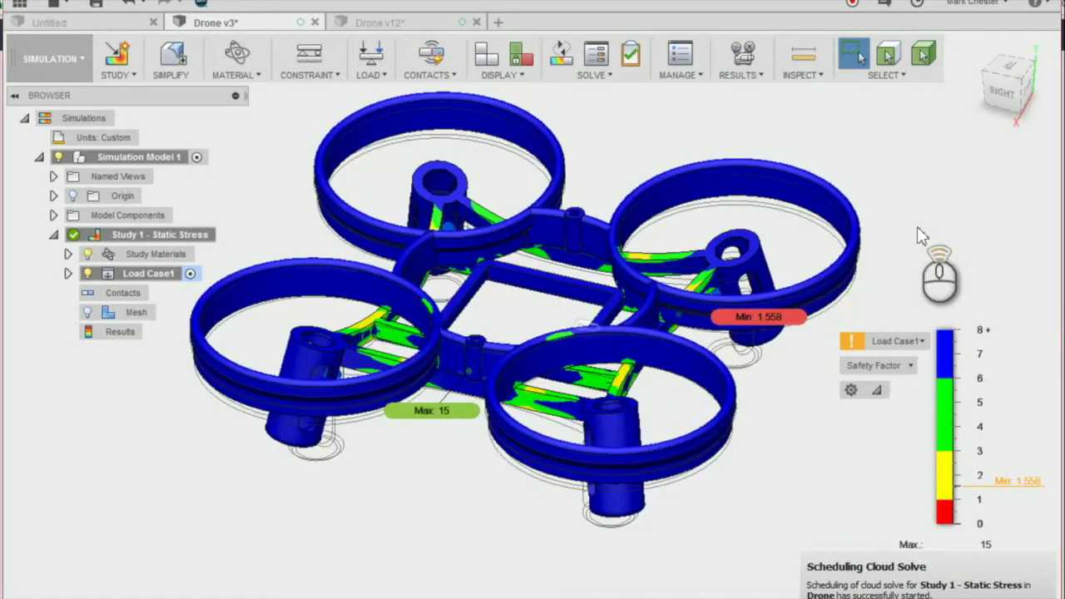
- Examine the safety factor distribution over the whole deformed chassis and its colour scale
scroll(917, 235, down, 2)
scroll(635, 194, up, 2)
scroll(283, 248, down, 1)
scroll(620, 217, up, 1)
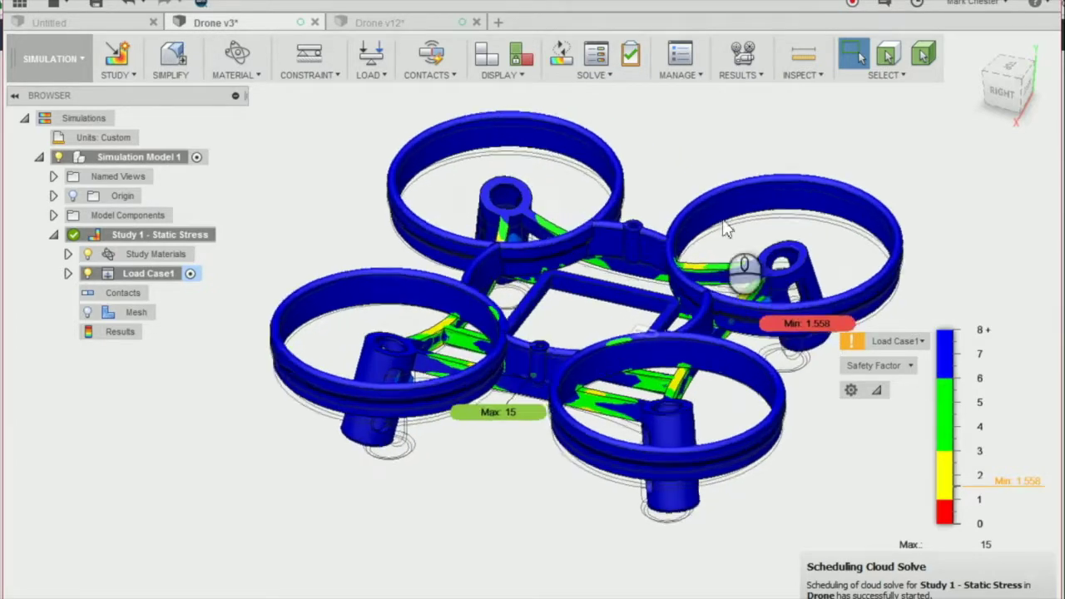
scroll(725, 229, up, 2)
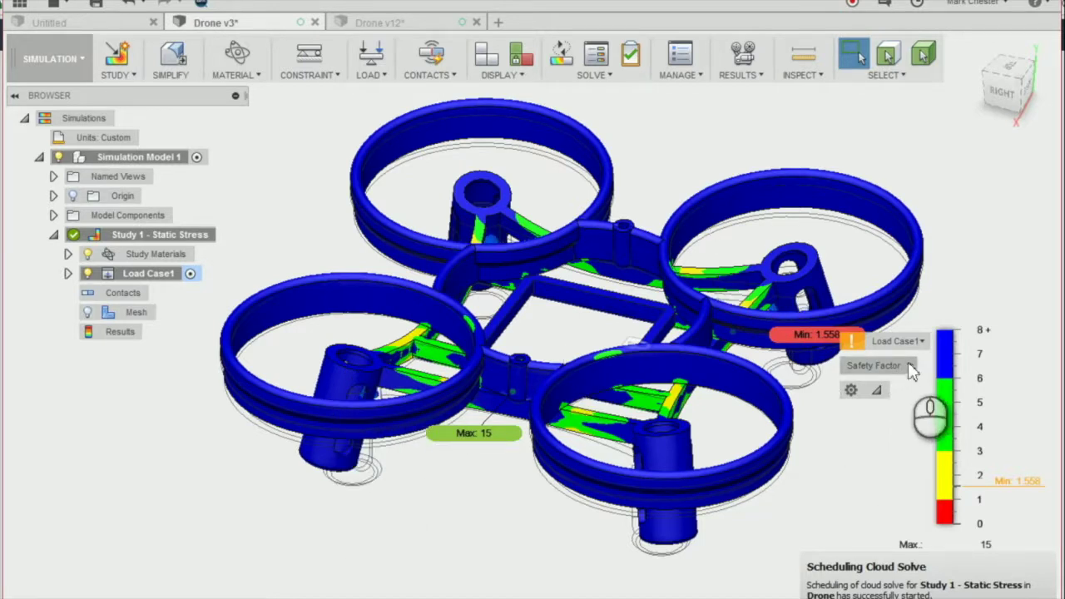
scroll(746, 315, down, 2)
scroll(923, 422, up, 3)
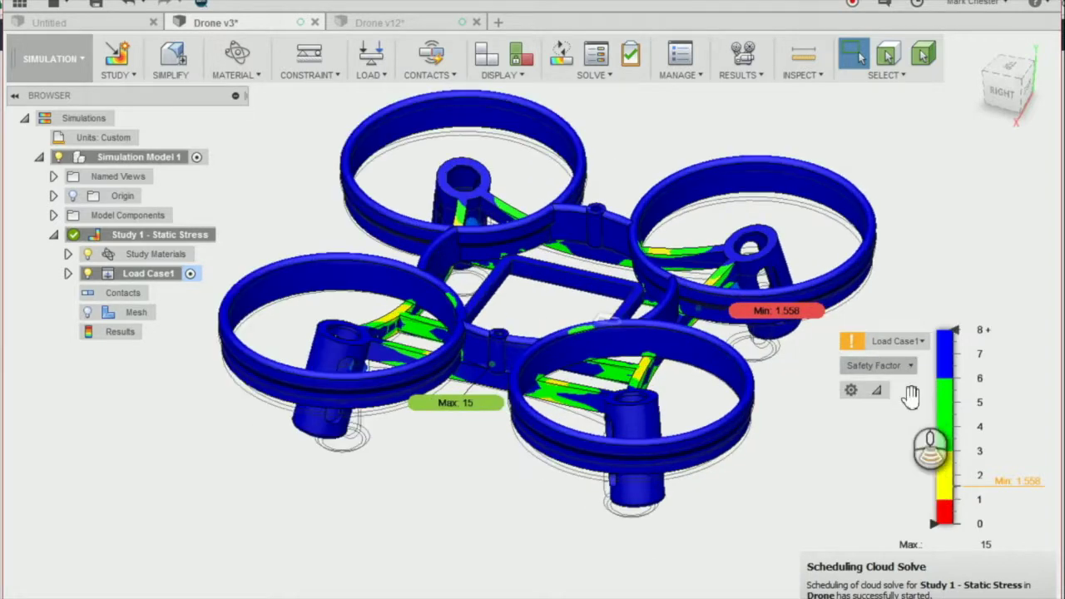
- Inspect the safety factor on the arms and motor mounts up close from a low angle underneath
drag(1009, 67, 1003, 46)
scroll(695, 332, down, 3)
scroll(505, 308, up, 5)
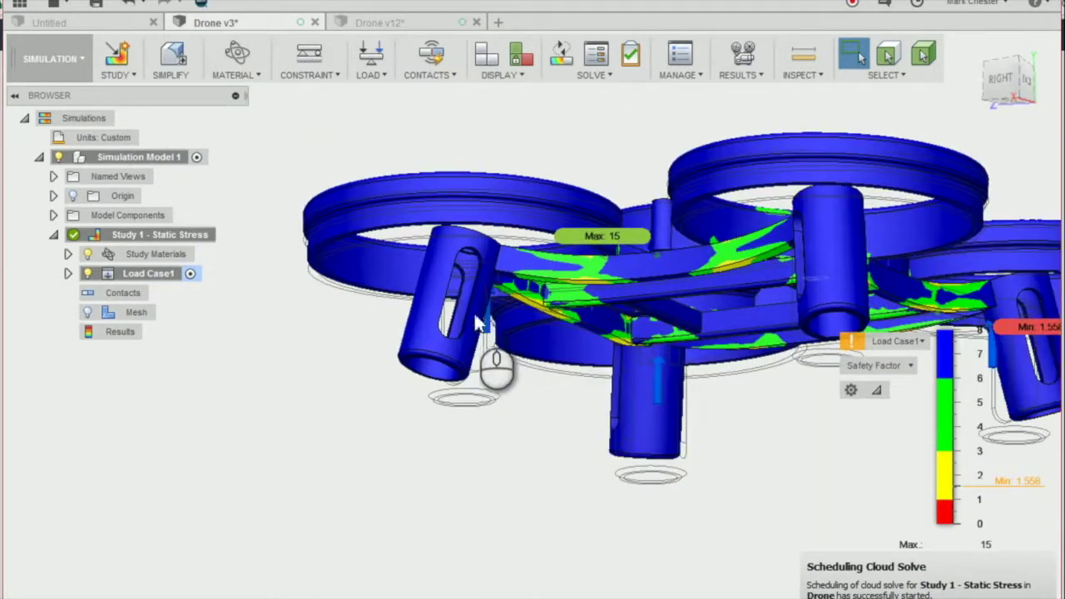
scroll(503, 292, up, 2)
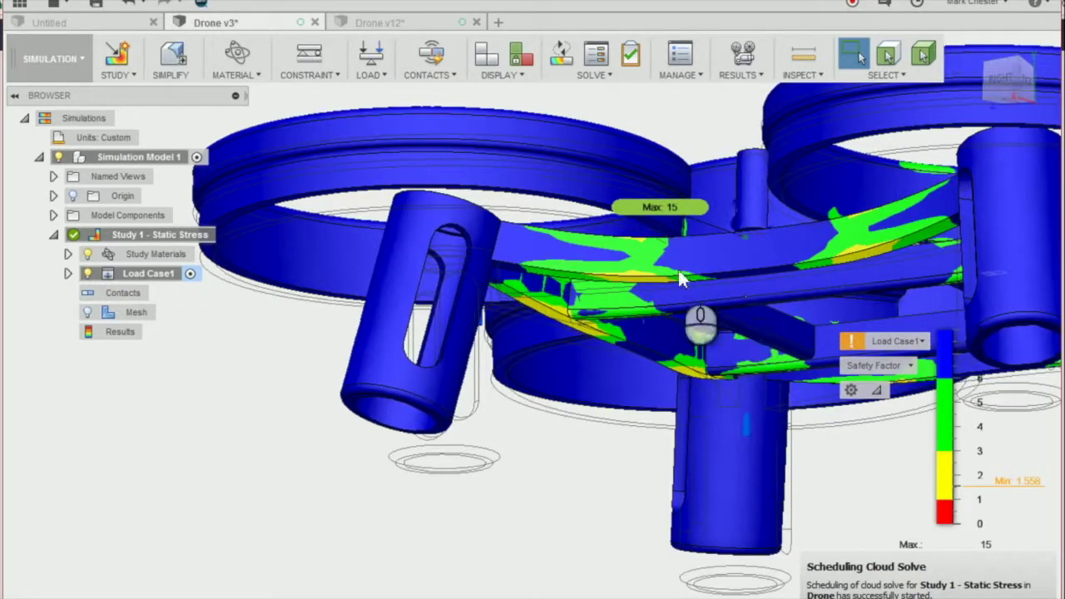
scroll(395, 299, down, 2)
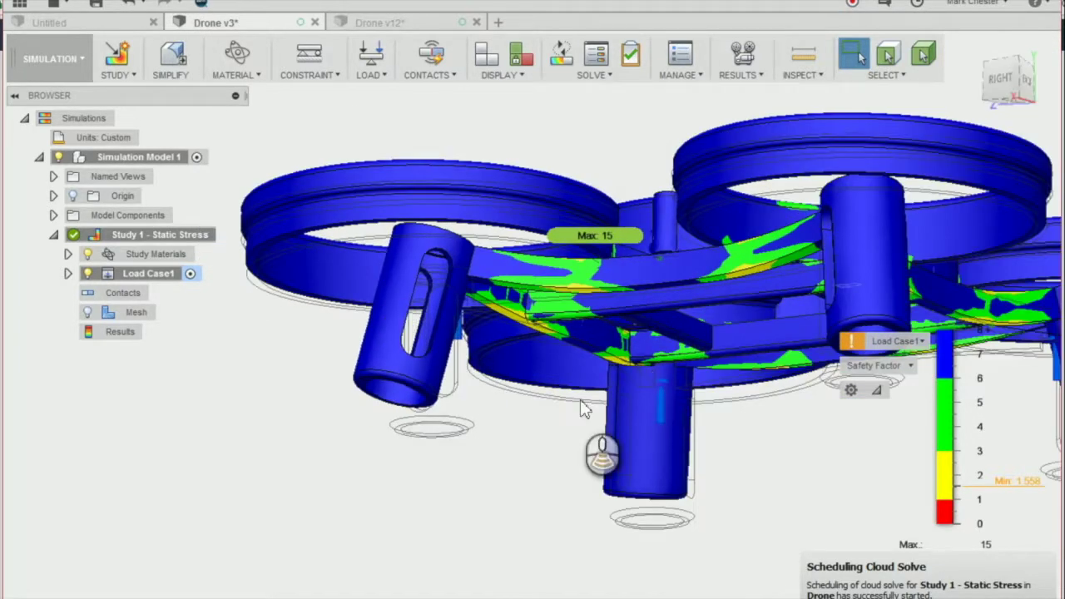
scroll(416, 291, up, 2)
scroll(441, 254, down, 2)
scroll(480, 262, down, 1)
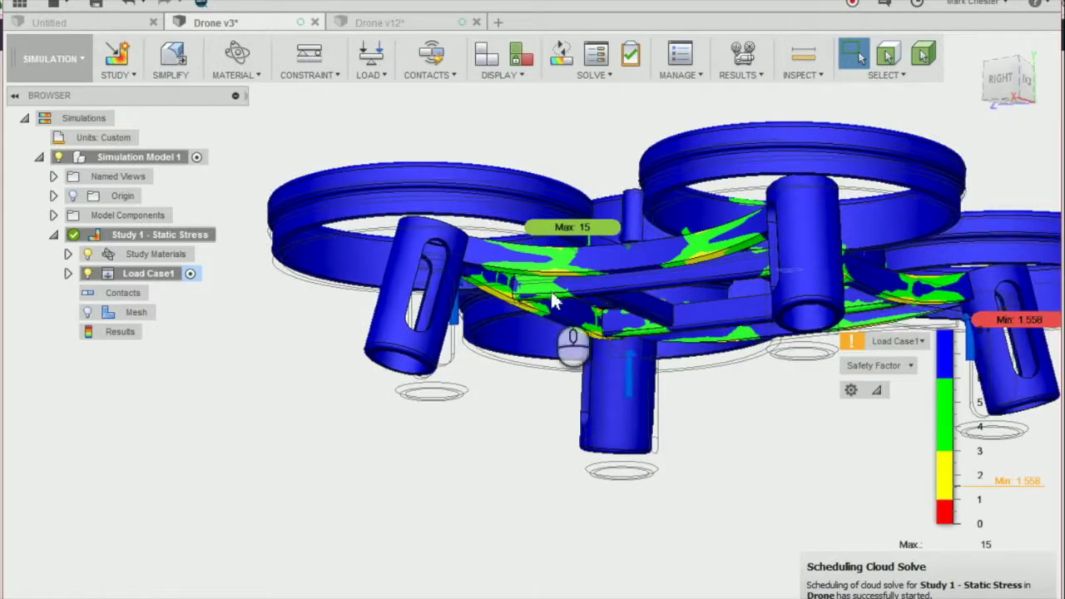
scroll(346, 268, up, 2)
scroll(582, 266, up, 2)
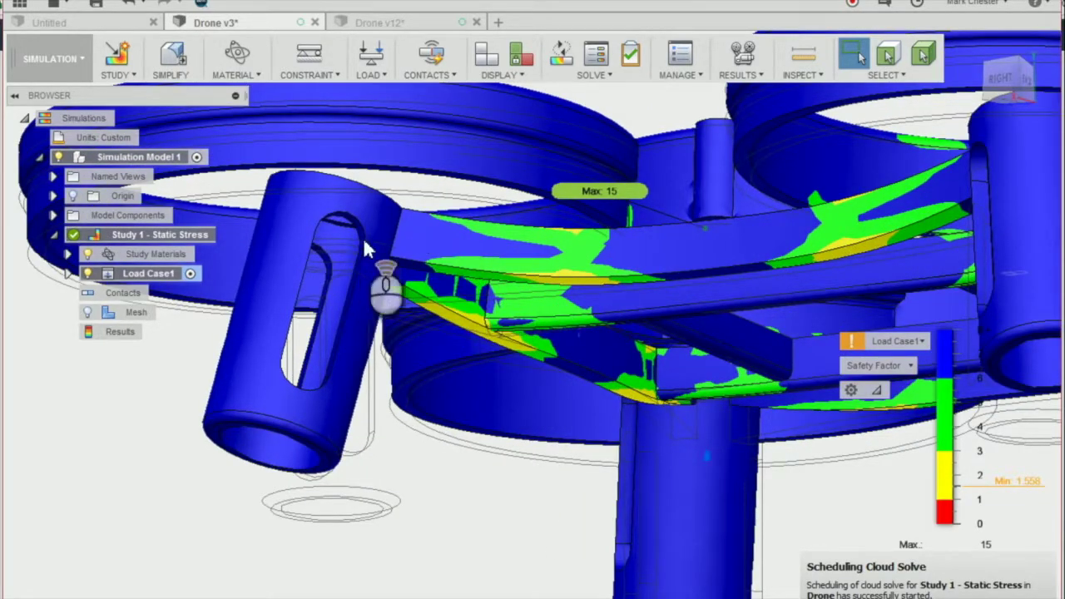
scroll(366, 241, down, 2)
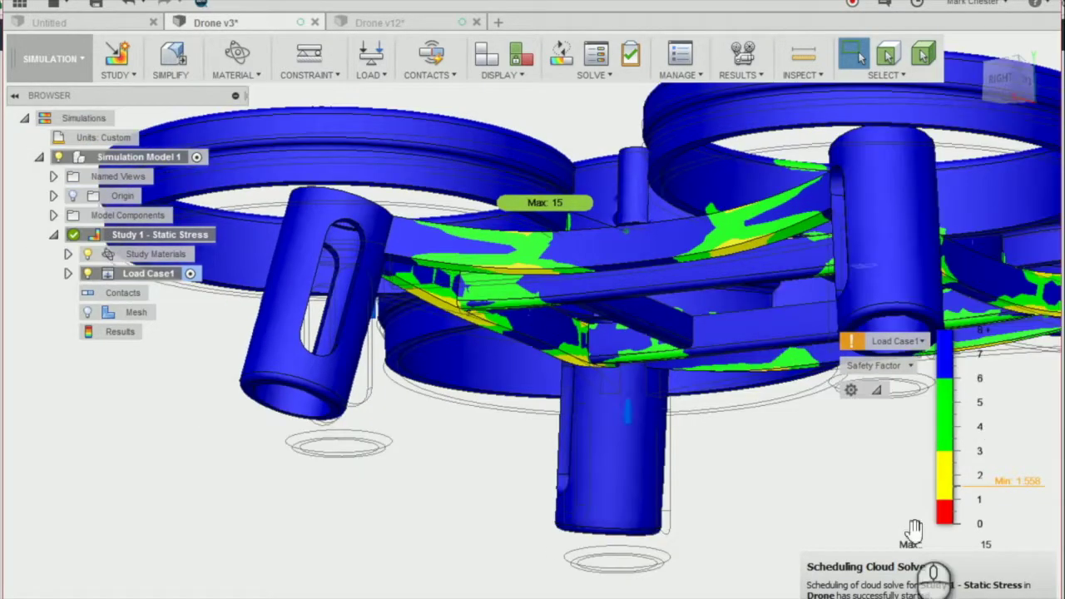
- Cycle the displayed result from Safety Factor through Stress and Displacement to Strain
click(913, 367)
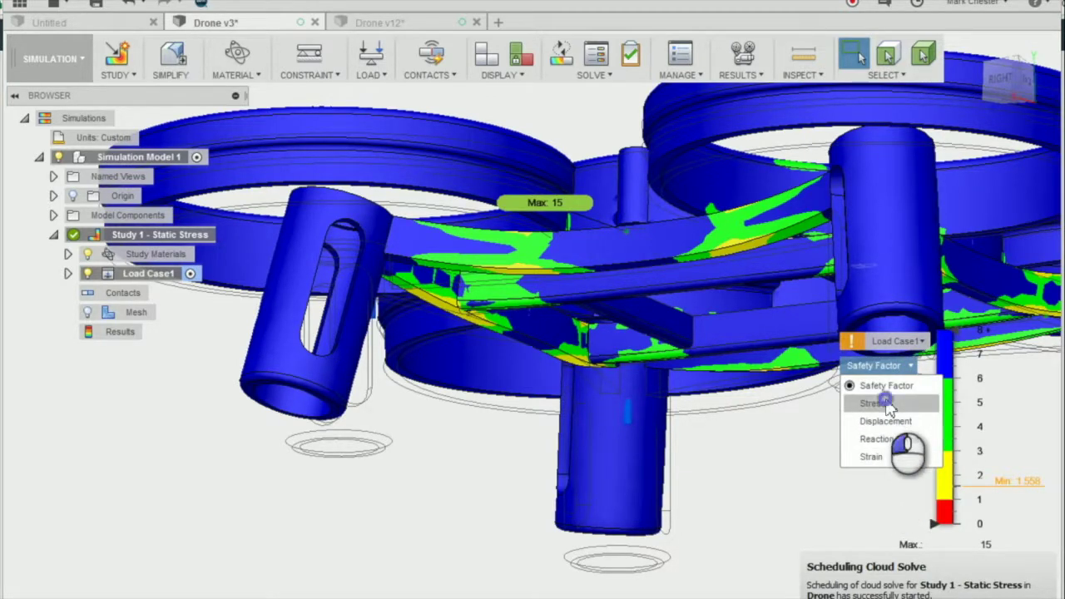
click(896, 404)
click(884, 366)
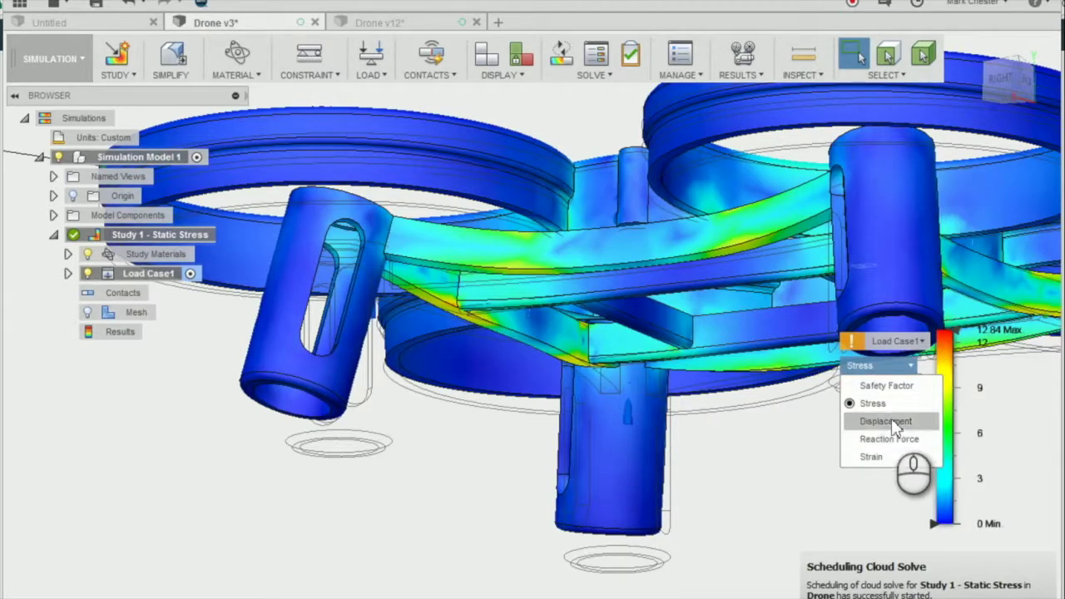
click(887, 421)
click(900, 365)
click(881, 458)
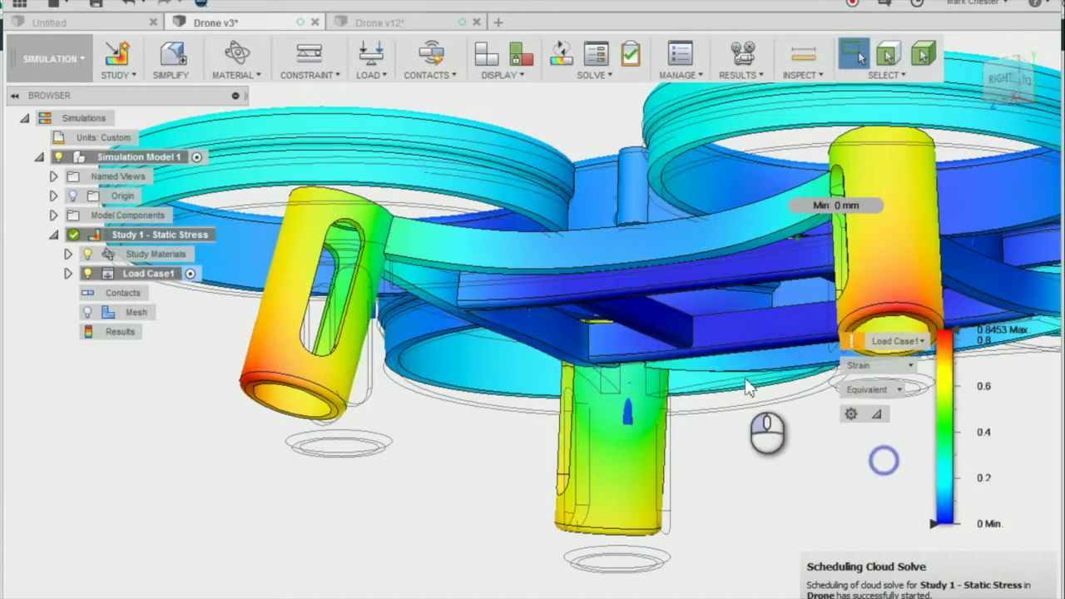
- Examine the equivalent strain along the arms and the tilting motor mounts from low and side views
scroll(742, 412, down, 3)
scroll(420, 382, up, 4)
scroll(603, 192, up, 2)
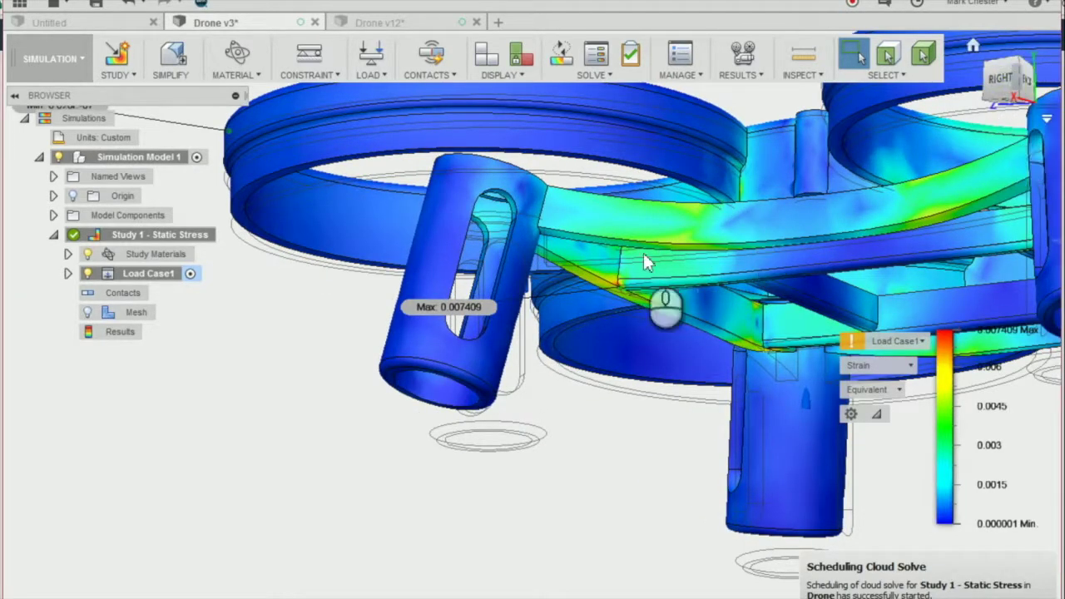
scroll(542, 274, down, 2)
scroll(542, 279, down, 2)
scroll(395, 241, up, 3)
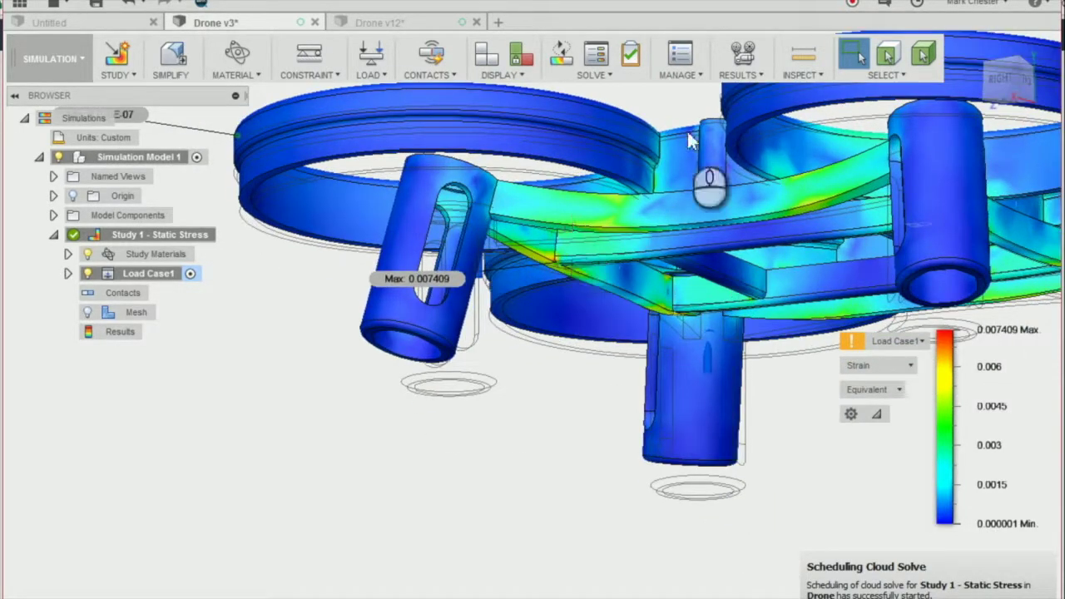
drag(1004, 79, 908, 135)
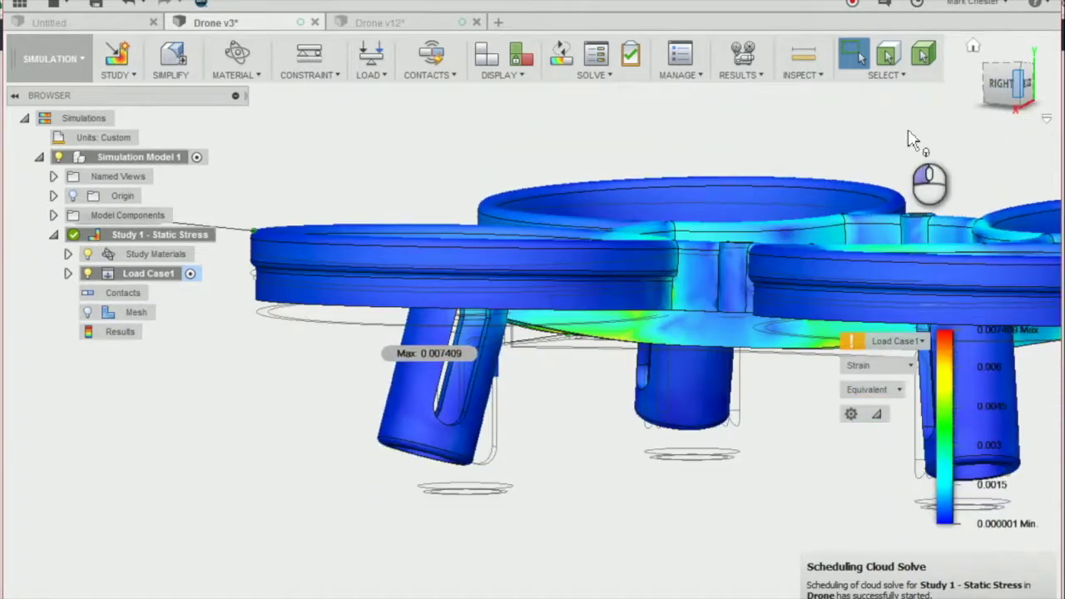
scroll(740, 246, down, 2)
middle_drag(524, 378, 522, 354)
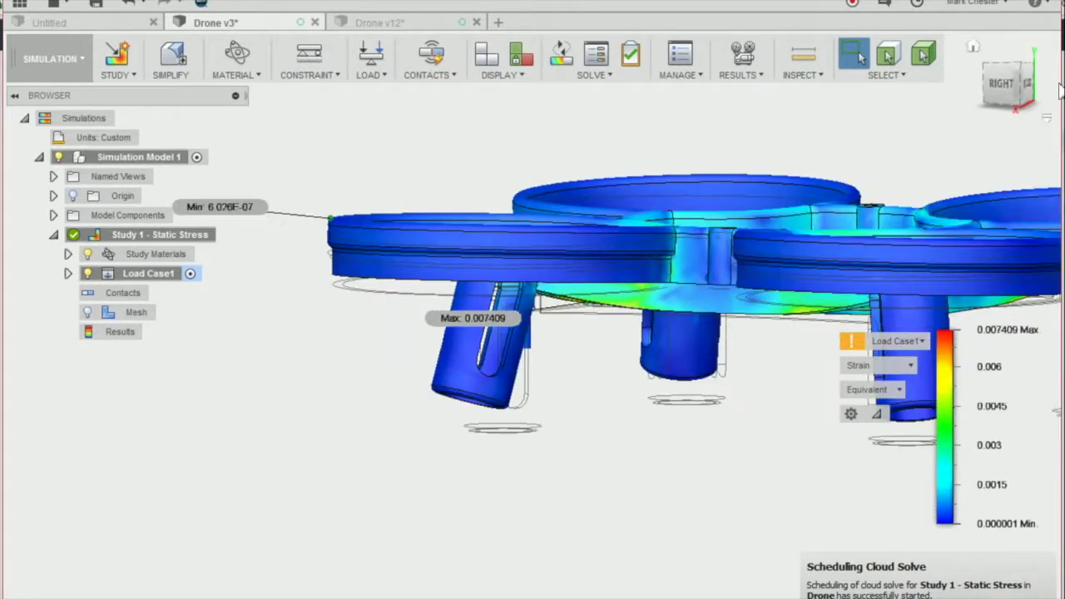
- Inspect the equivalent strain from above where the arms join one motor mount and its ring
click(1011, 98)
scroll(579, 356, down, 3)
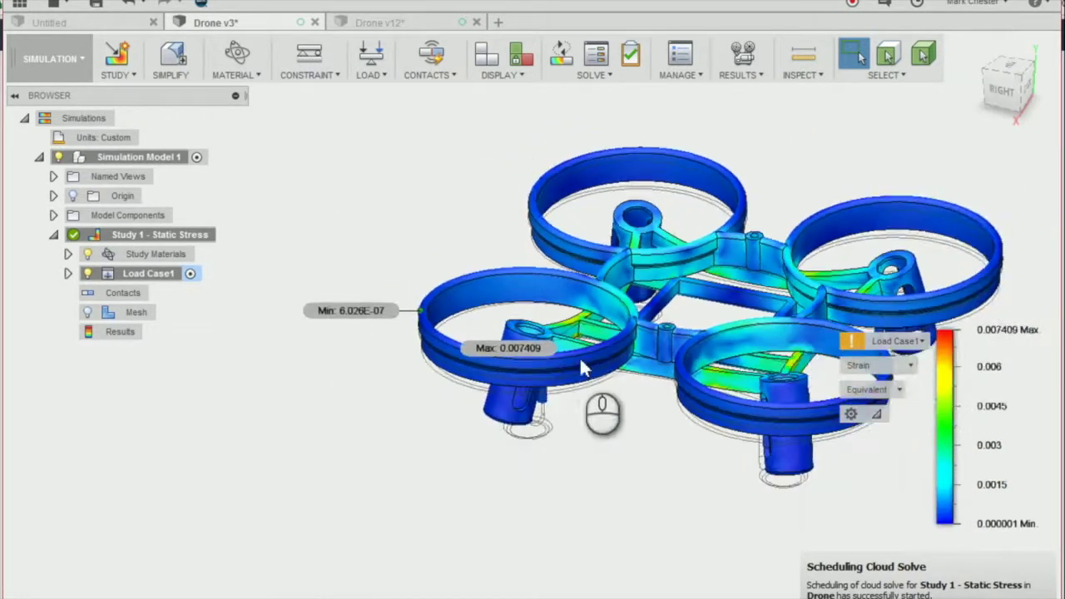
scroll(574, 326, up, 4)
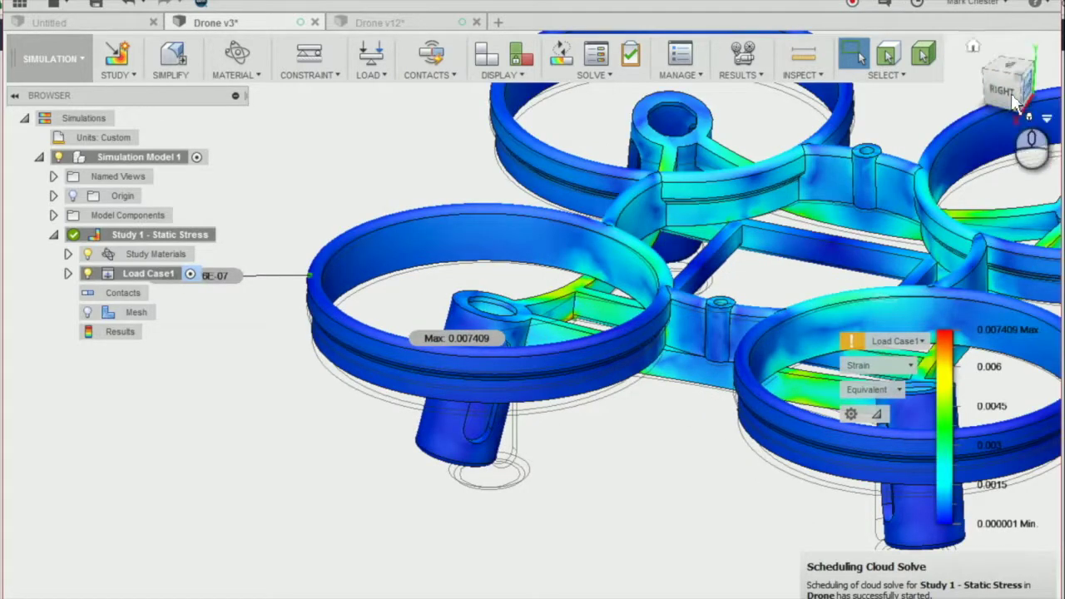
drag(1021, 108, 995, 125)
scroll(544, 422, down, 2)
scroll(630, 321, up, 5)
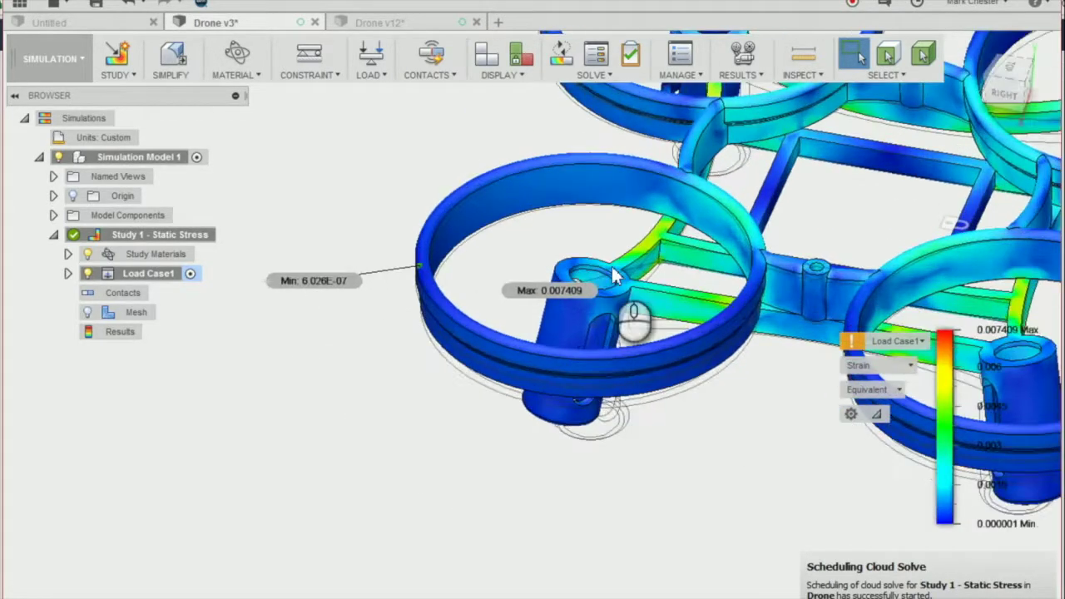
scroll(628, 370, down, 2)
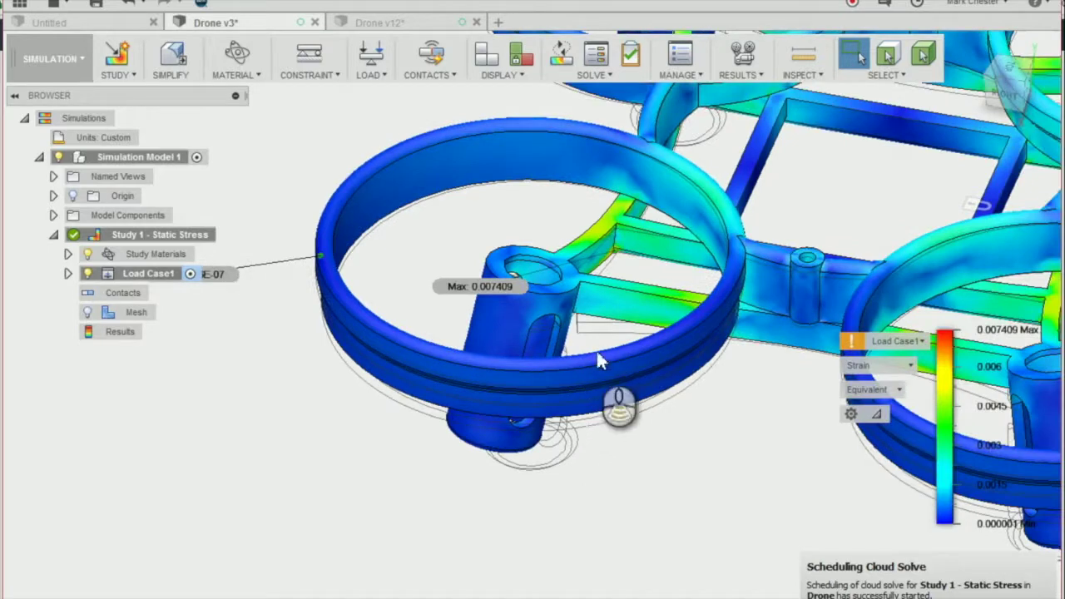
scroll(602, 356, up, 3)
- Switch to the Model workspace and bring the chassis arms and motor mounts into view from underneath
click(55, 58)
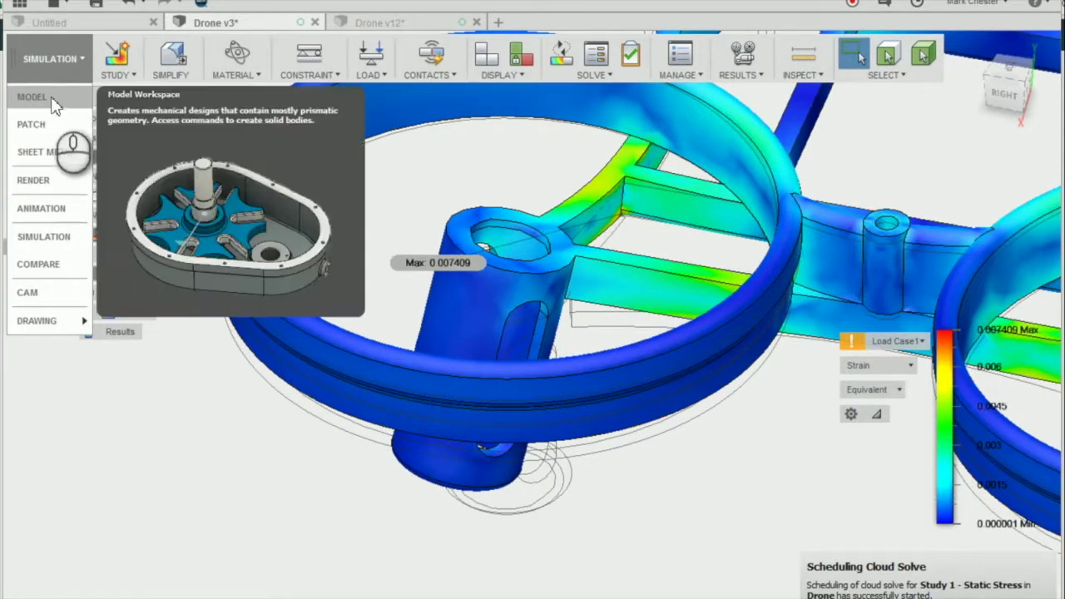
click(33, 97)
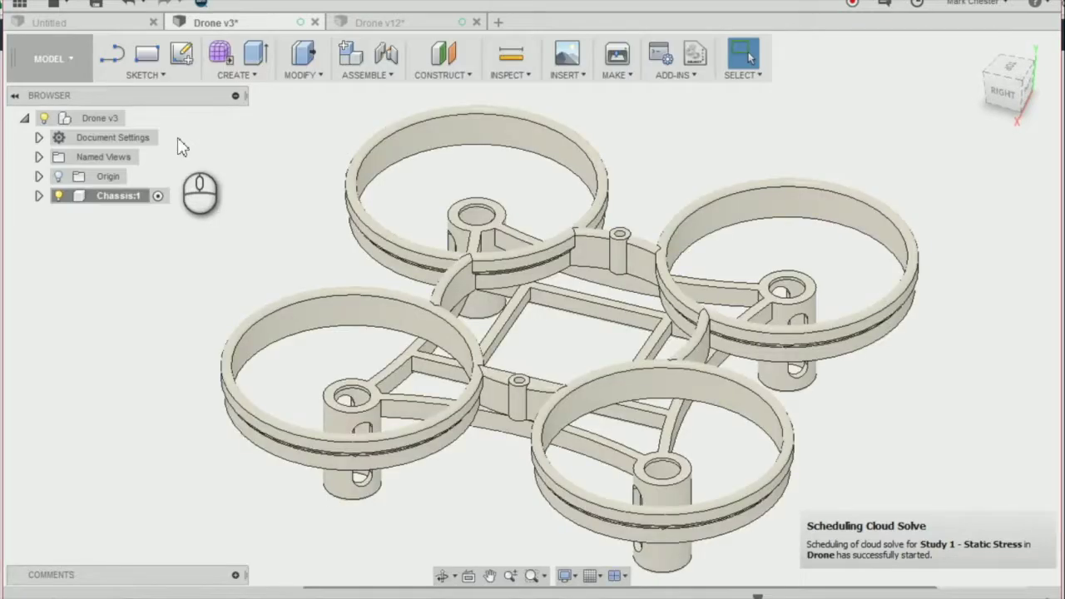
mouse_move(1021, 81)
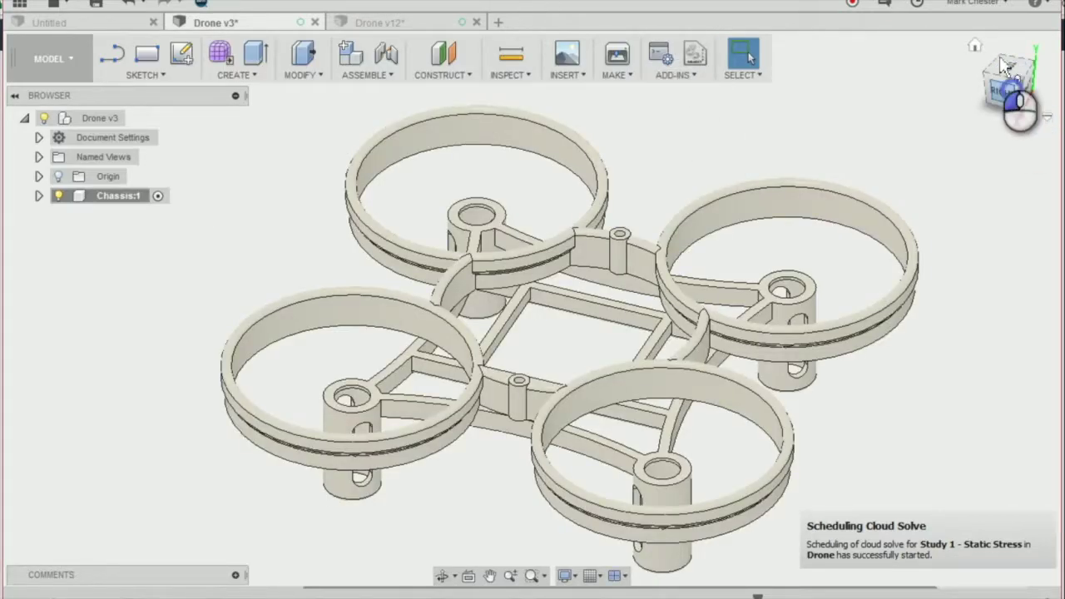
drag(1001, 58, 986, 18)
scroll(818, 208, up, 4)
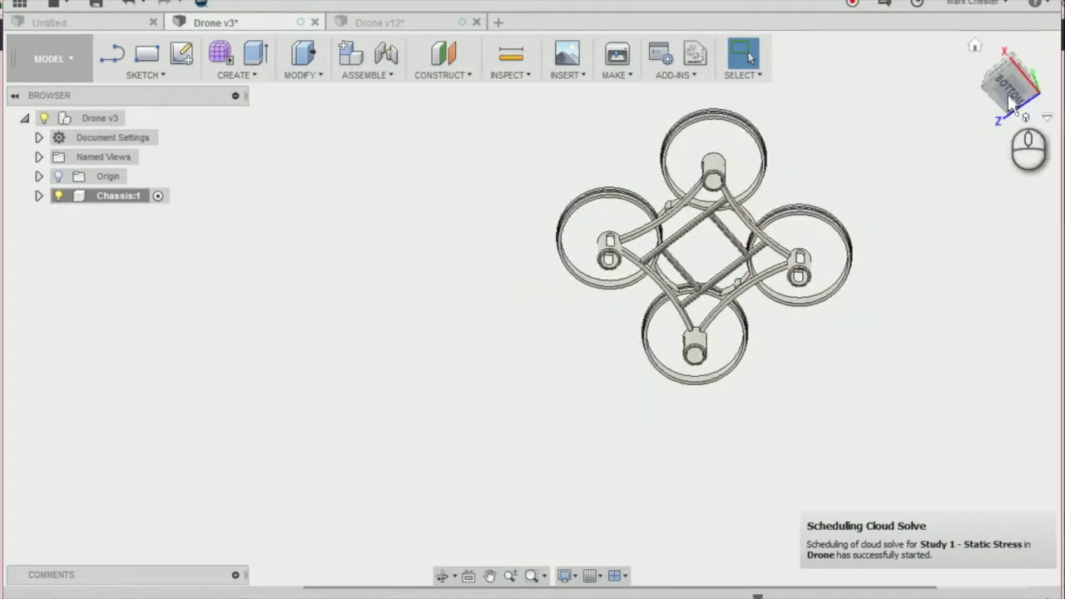
click(1008, 94)
scroll(732, 216, up, 5)
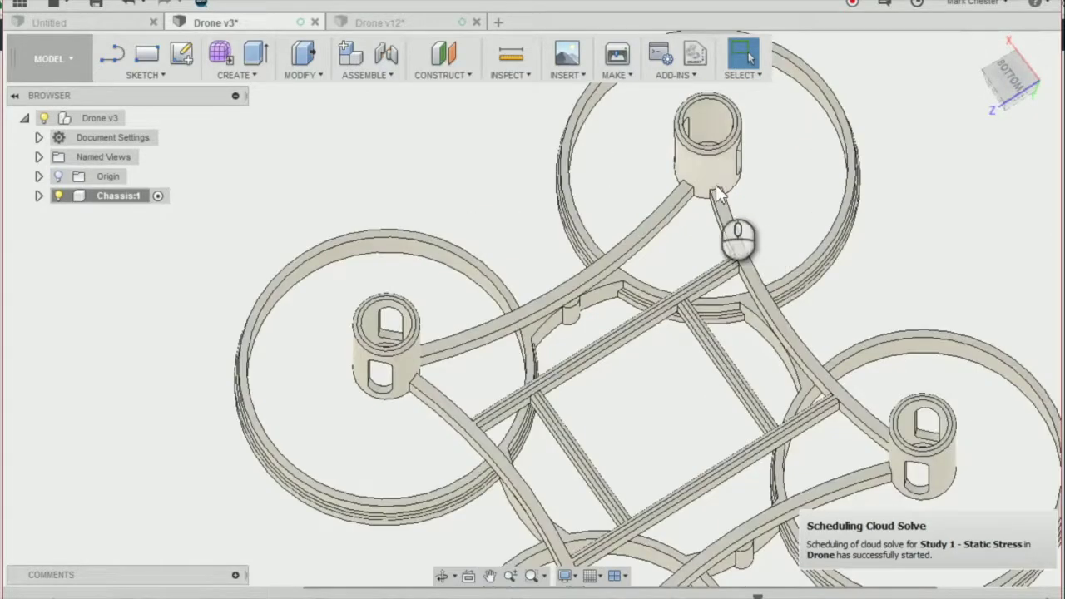
scroll(720, 197, down, 3)
scroll(723, 199, up, 5)
scroll(732, 191, down, 3)
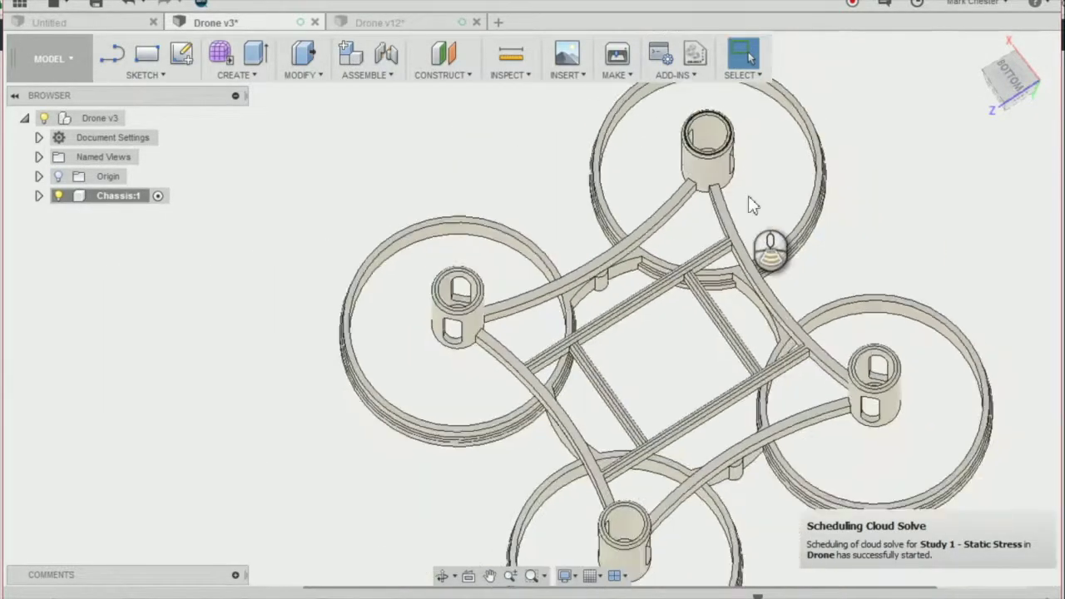
scroll(751, 203, up, 3)
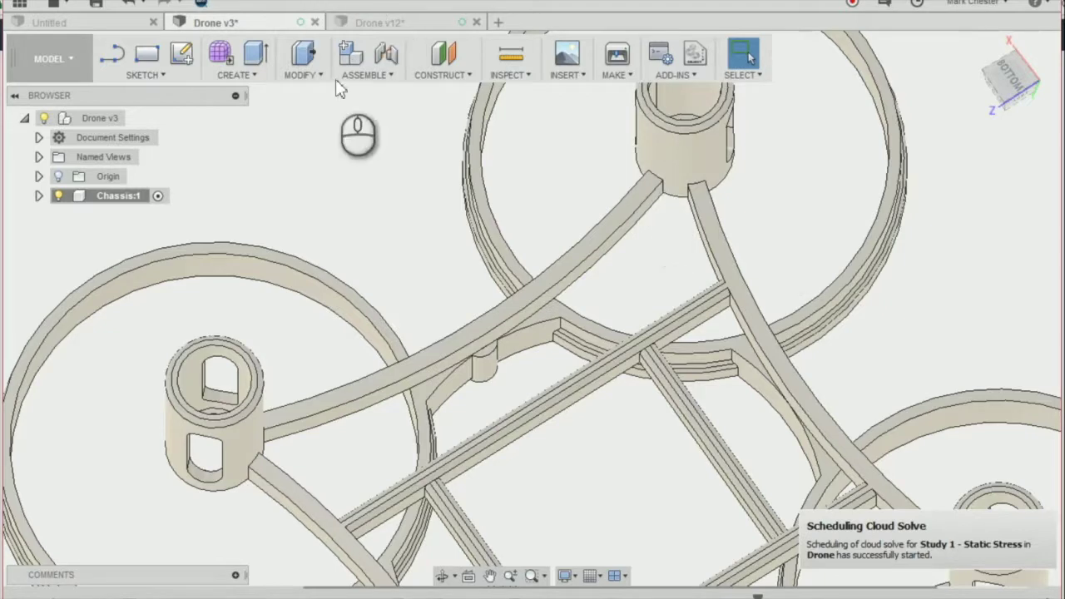
- Start a Fillet and select the two underside edges where the arms meet the first motor mount
click(302, 72)
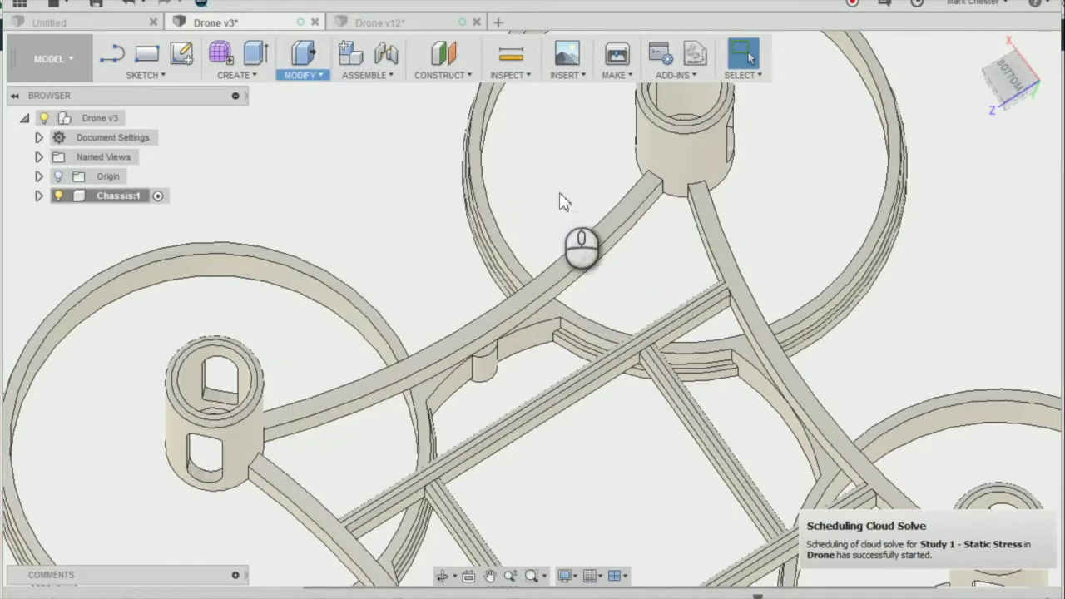
scroll(749, 192, up, 3)
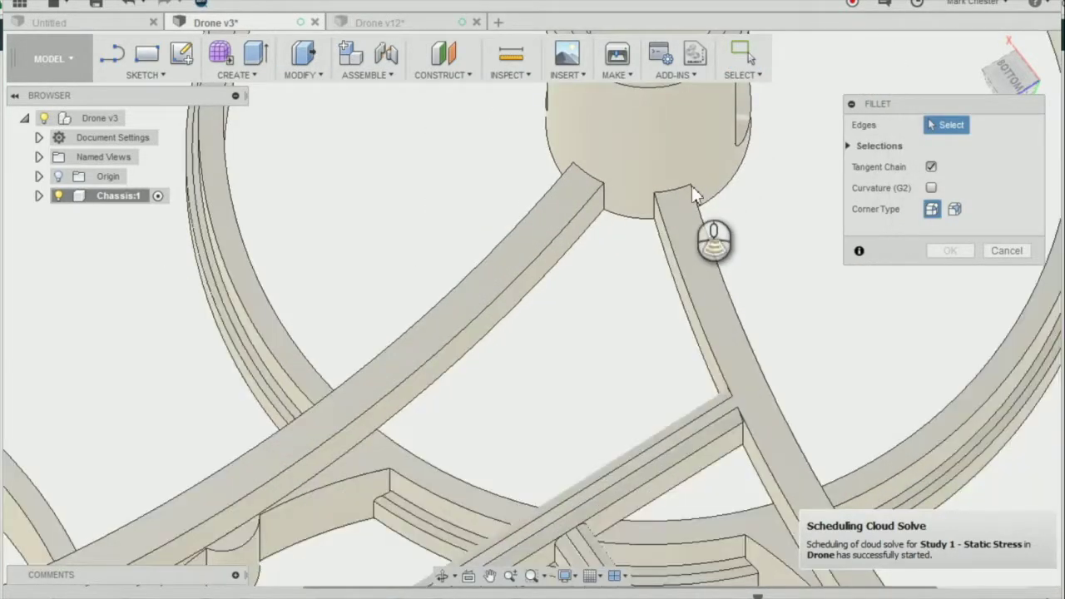
scroll(691, 185, up, 2)
click(655, 197)
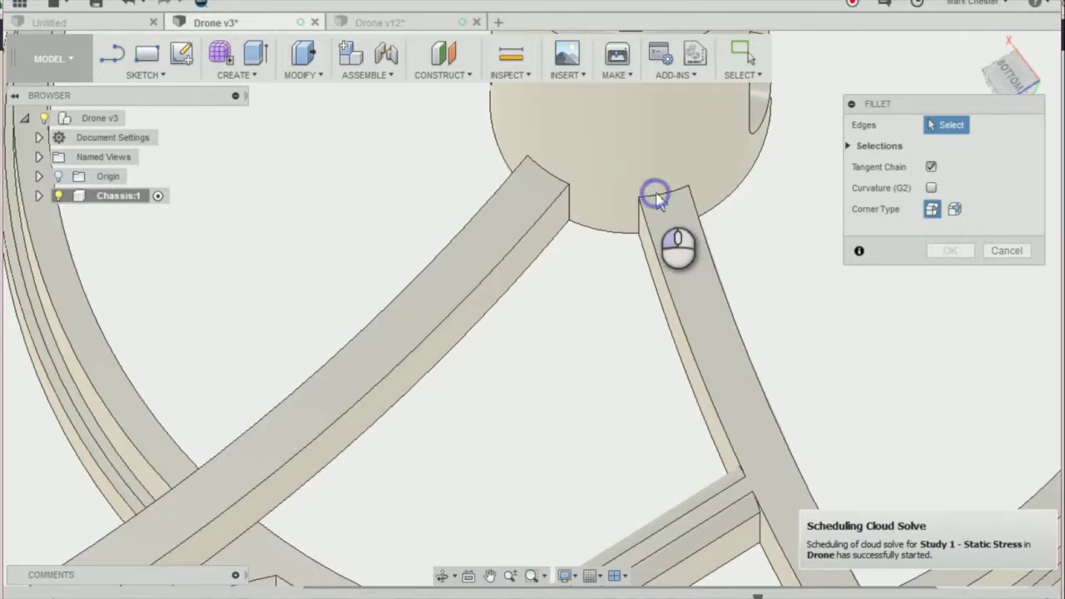
click(545, 179)
scroll(657, 217, down, 4)
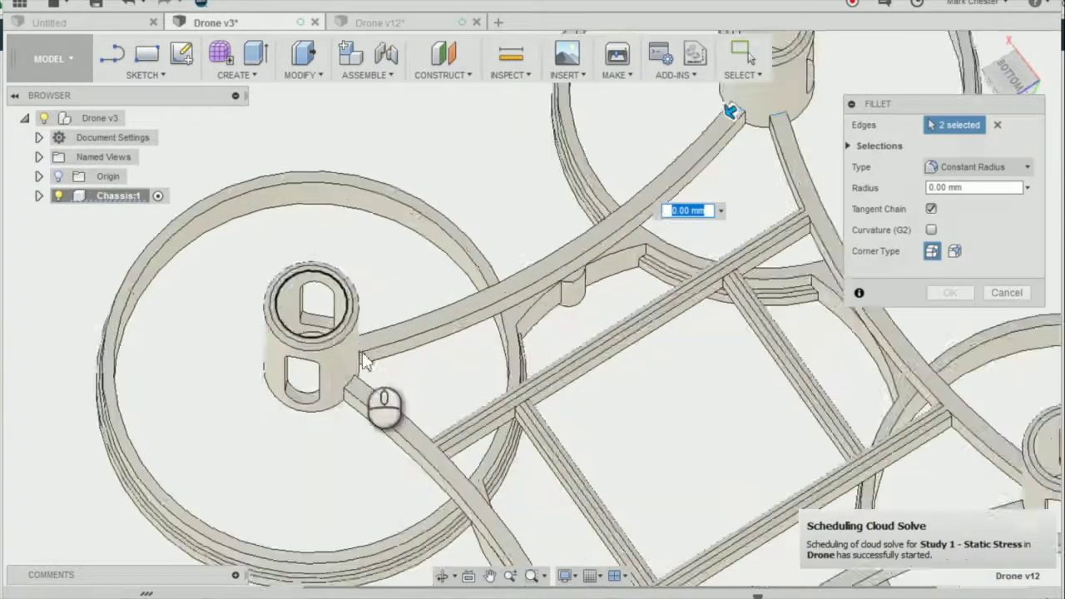
- Add the underside arm-joint edges at the second and third motor mounts to the fillet selection
drag(1008, 75, 1002, 99)
scroll(579, 454, up, 4)
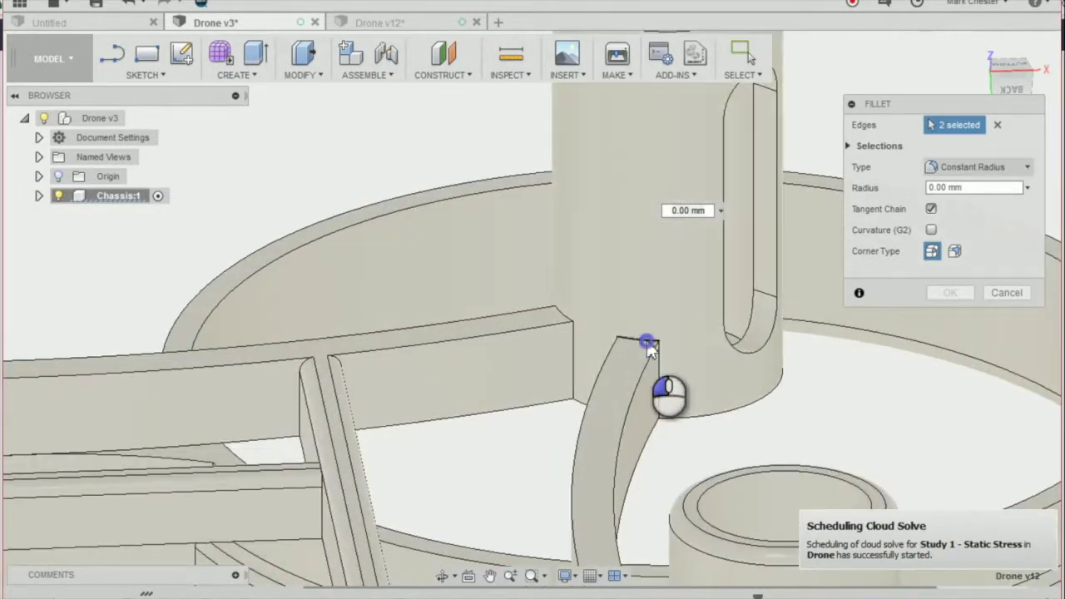
click(571, 314)
scroll(769, 209, up, 3)
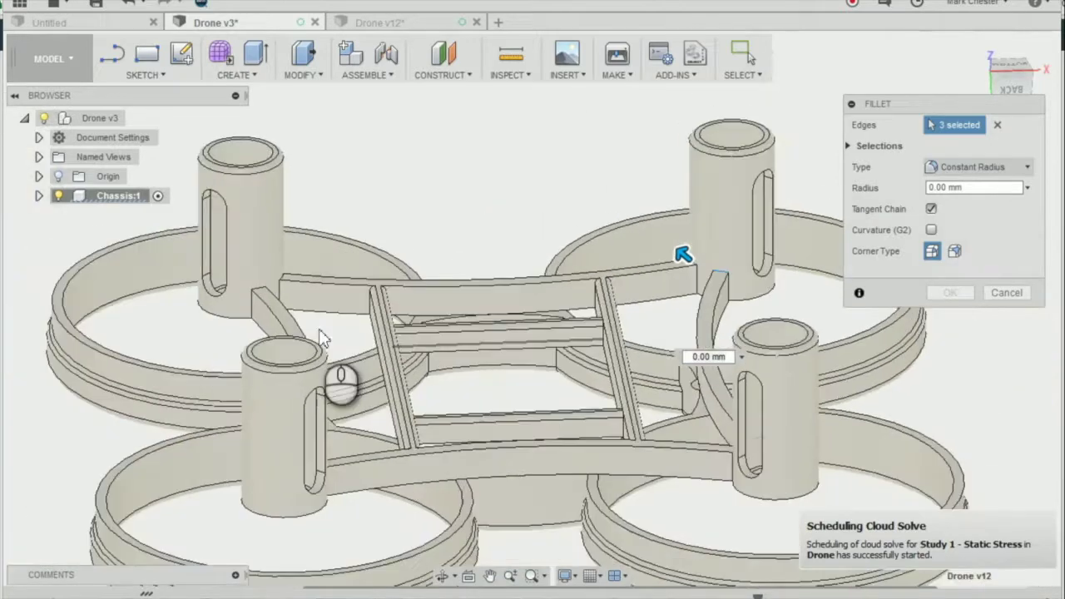
scroll(320, 334, down, 3)
scroll(252, 247, up, 5)
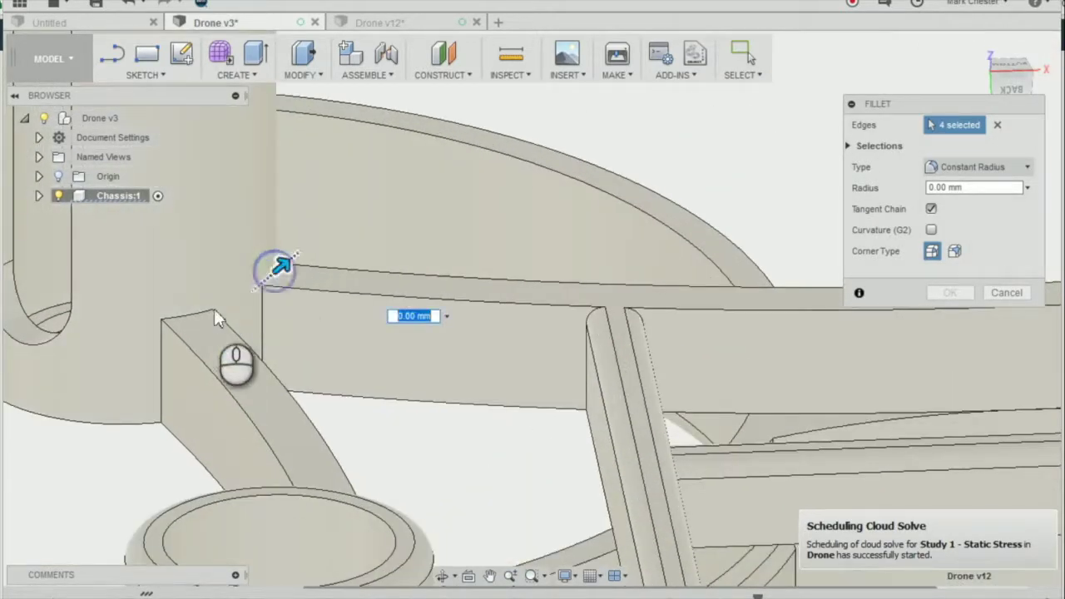
click(192, 325)
scroll(558, 319, down, 5)
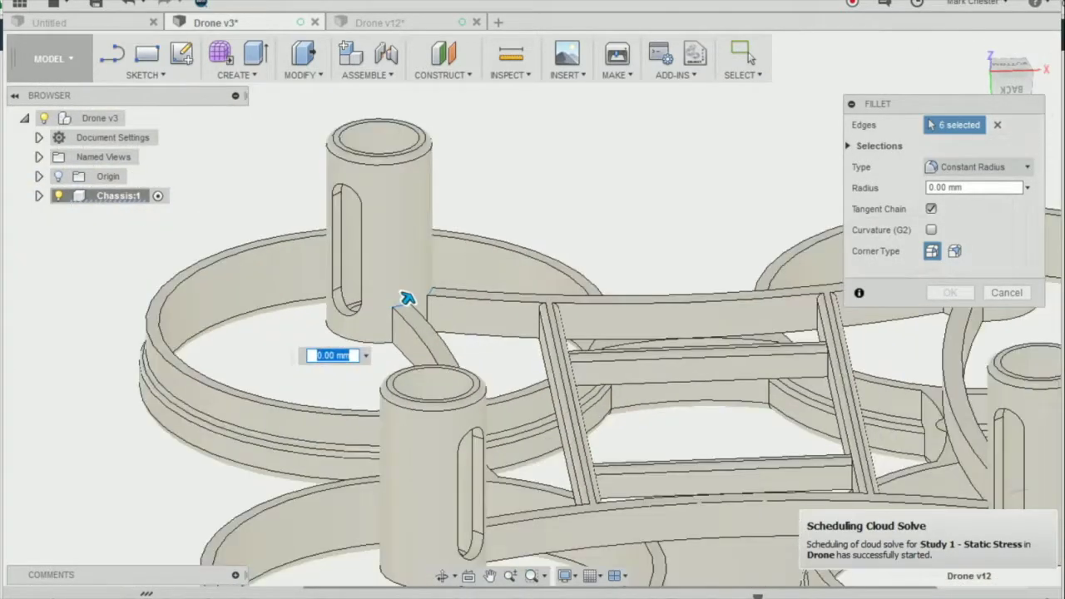
- Include the two underside arm-joint edges at the remaining motor mount in the fillet selection
drag(1010, 78, 819, 133)
scroll(499, 254, up, 2)
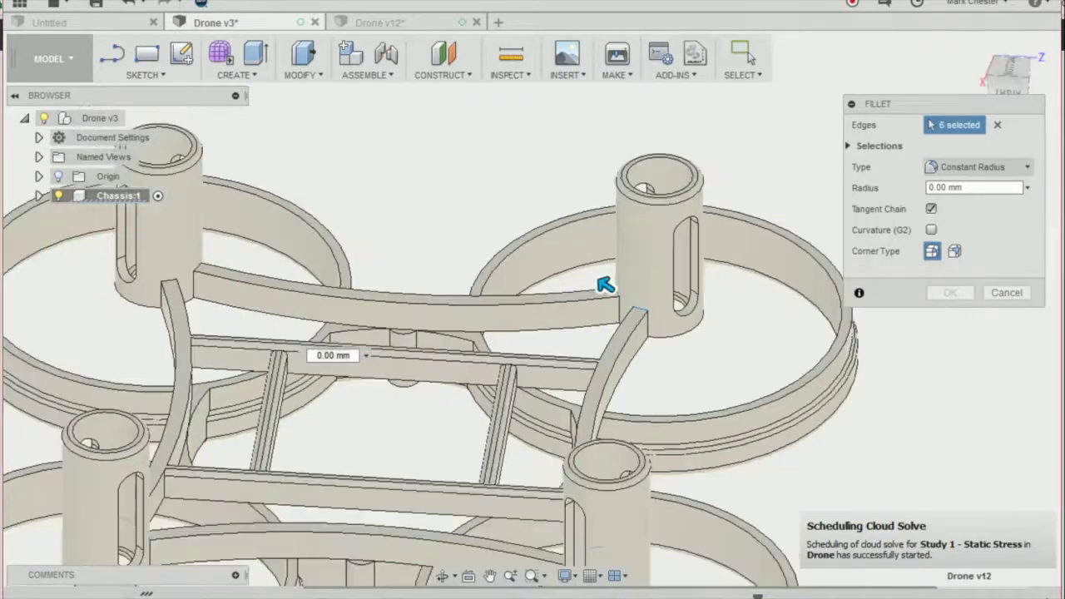
scroll(100, 274, down, 3)
click(268, 265)
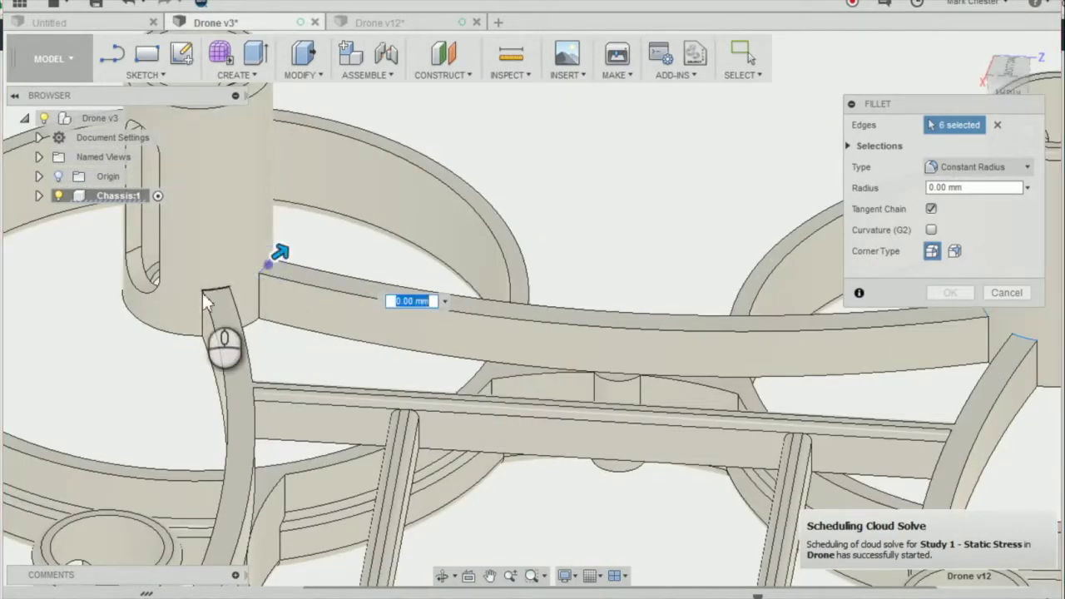
click(206, 299)
- Apply a 5 mm constant-radius fillet to the selected arm-joint edges
scroll(460, 291, down, 5)
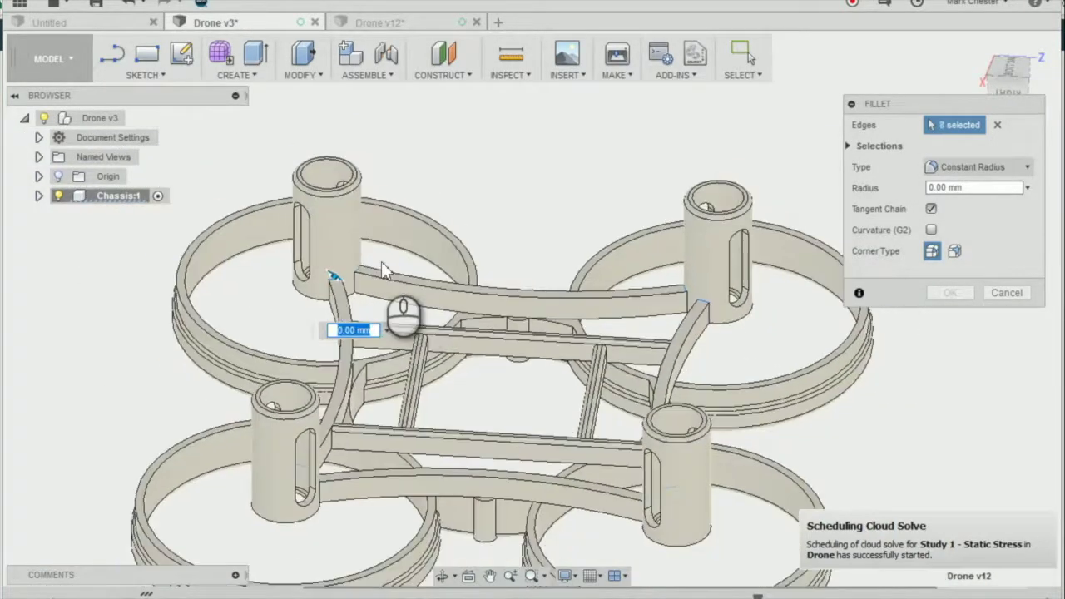
scroll(327, 295, up, 2)
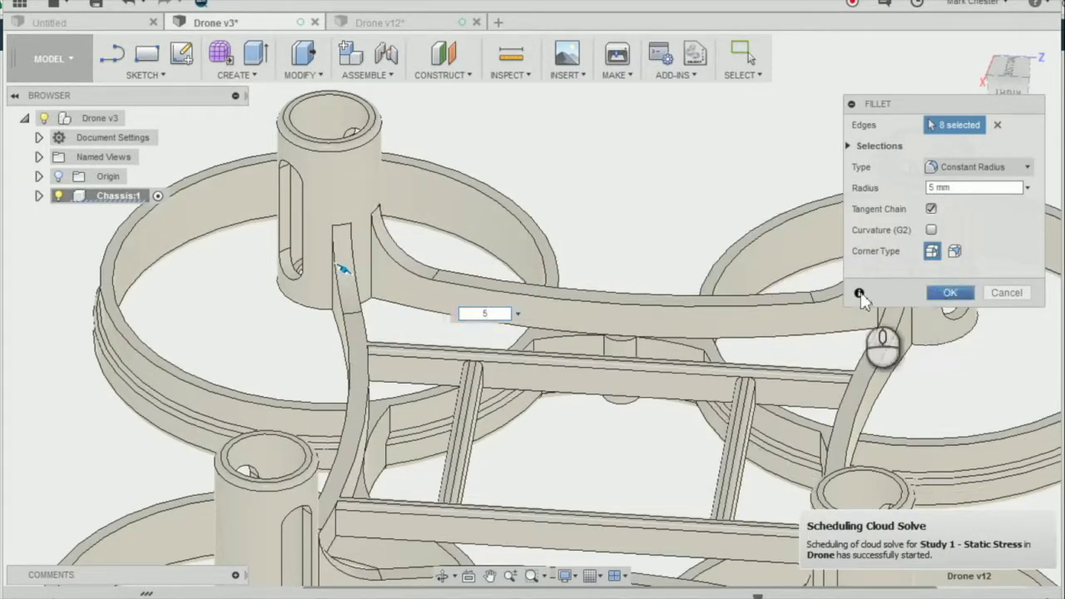
key(Return)
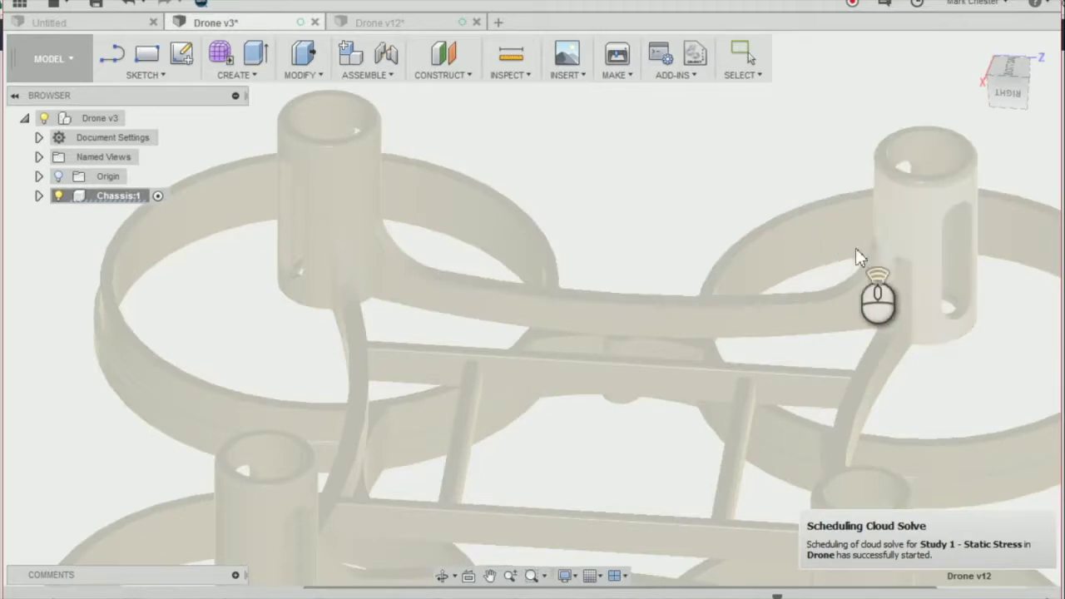